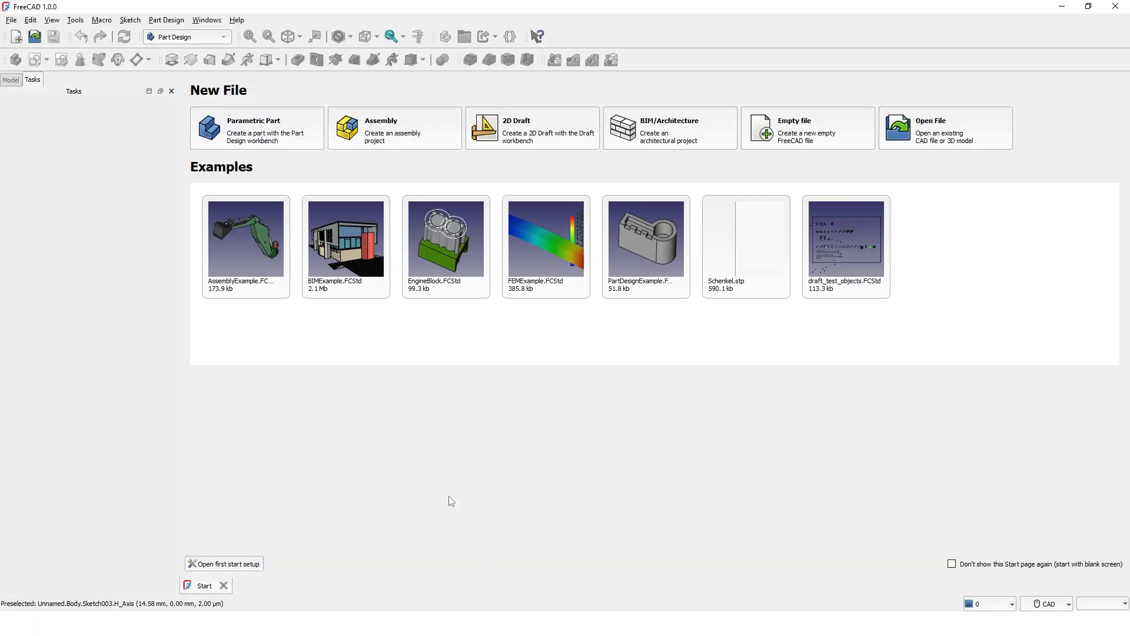
Create a new parametric part and start a sketch on the XZ plane
left_click(284, 136)
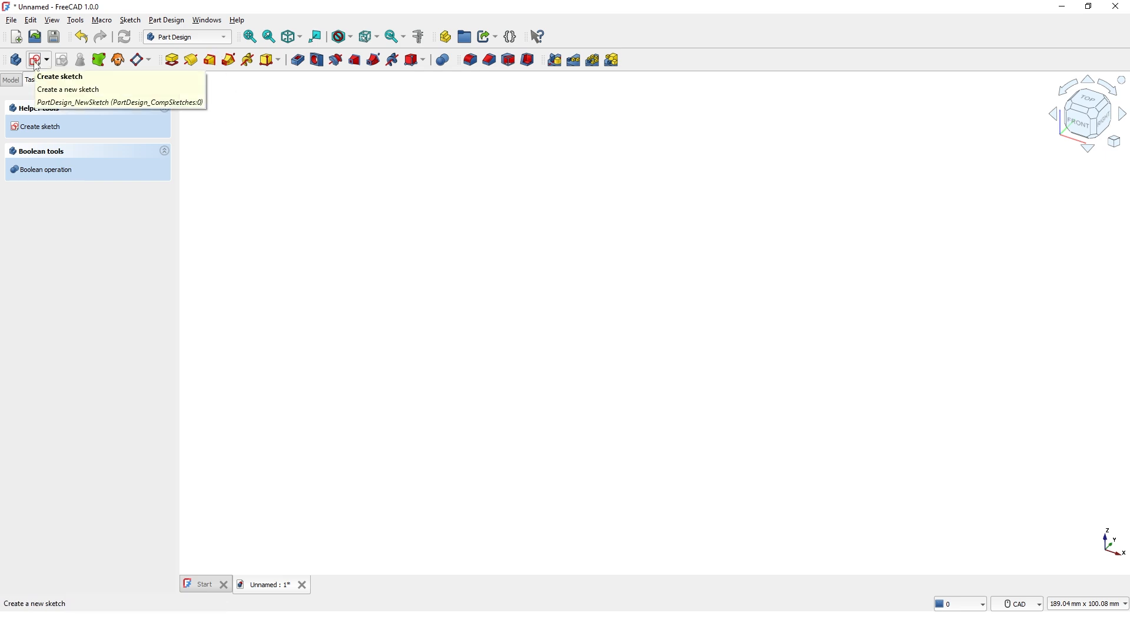
left_click(37, 65)
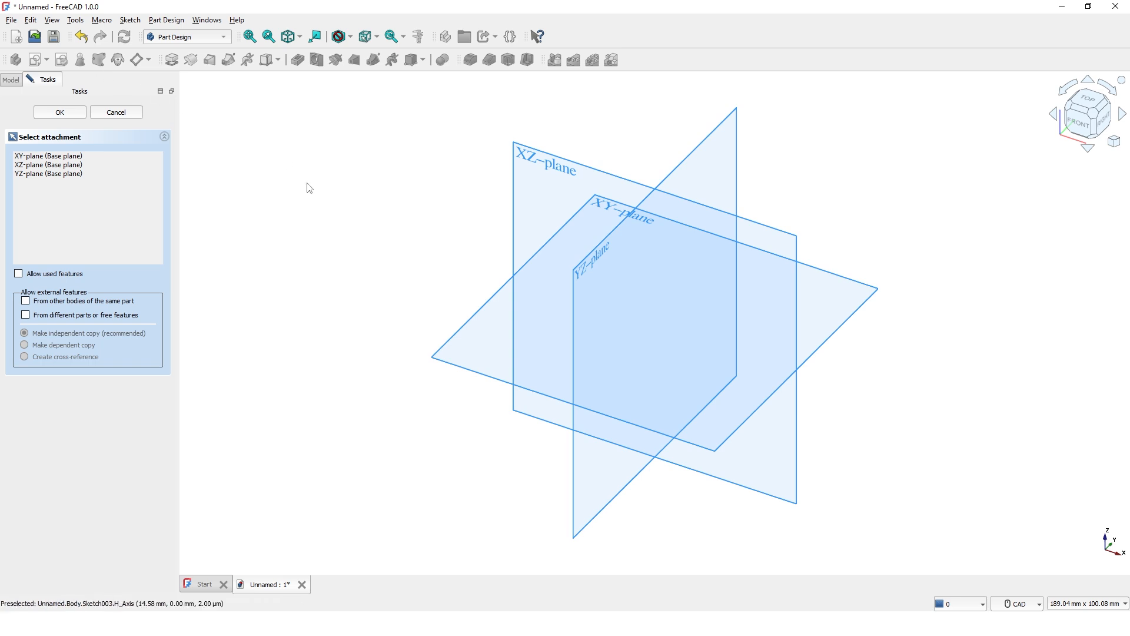
left_click(520, 212)
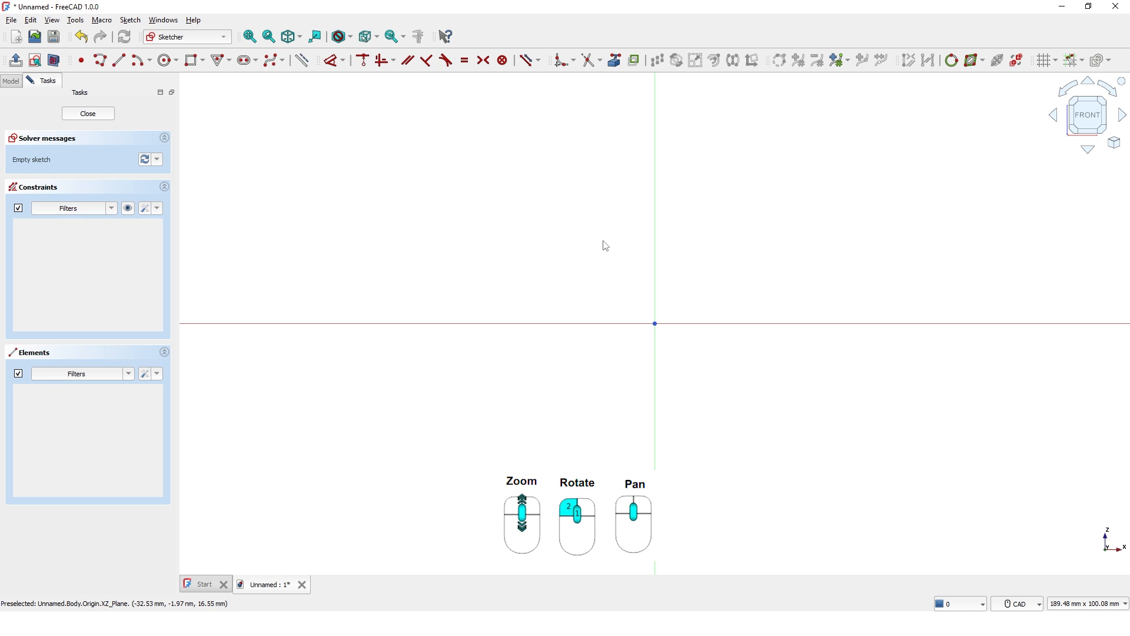
Draw a rectangle from the origin, 12 mm wide and 50 mm high
mouse_move(604, 242)
middle_mouse_down()
mouse_move(390, 348)
mouse_move(385, 367)
mouse_move(357, 369)
middle_mouse_up()
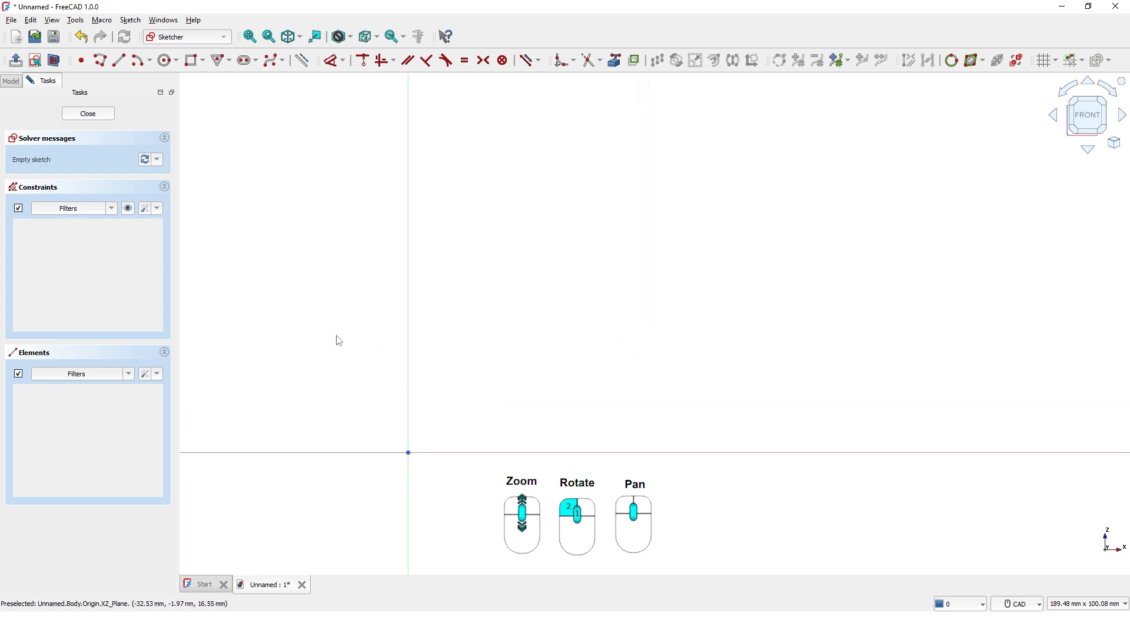
left_click(198, 66)
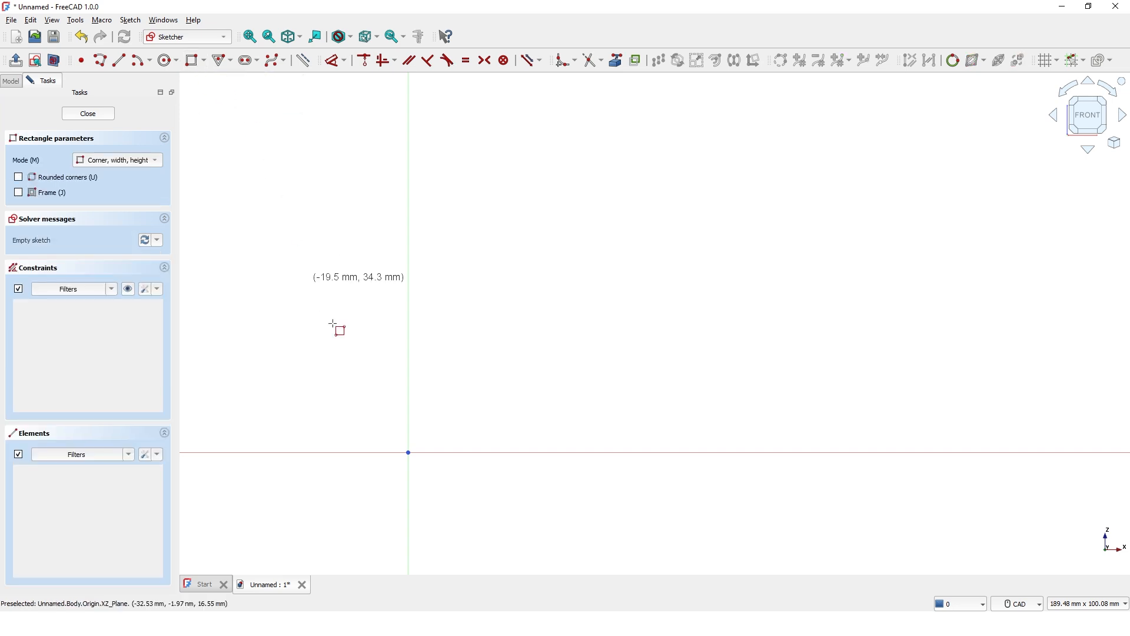
left_click(408, 453)
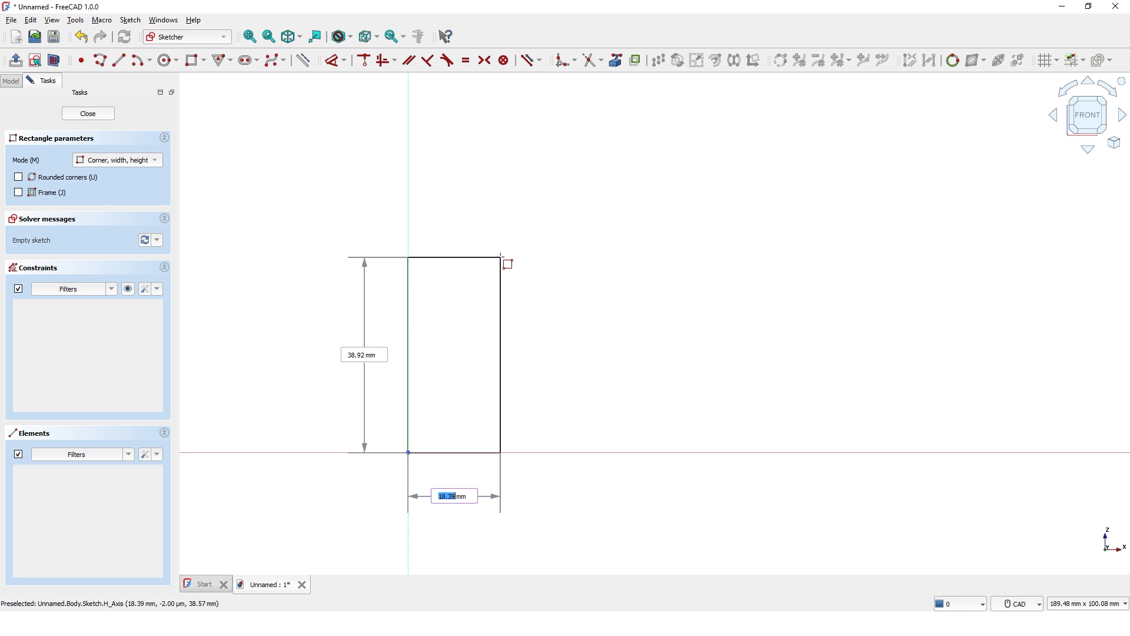
type("12")
key("Tab")
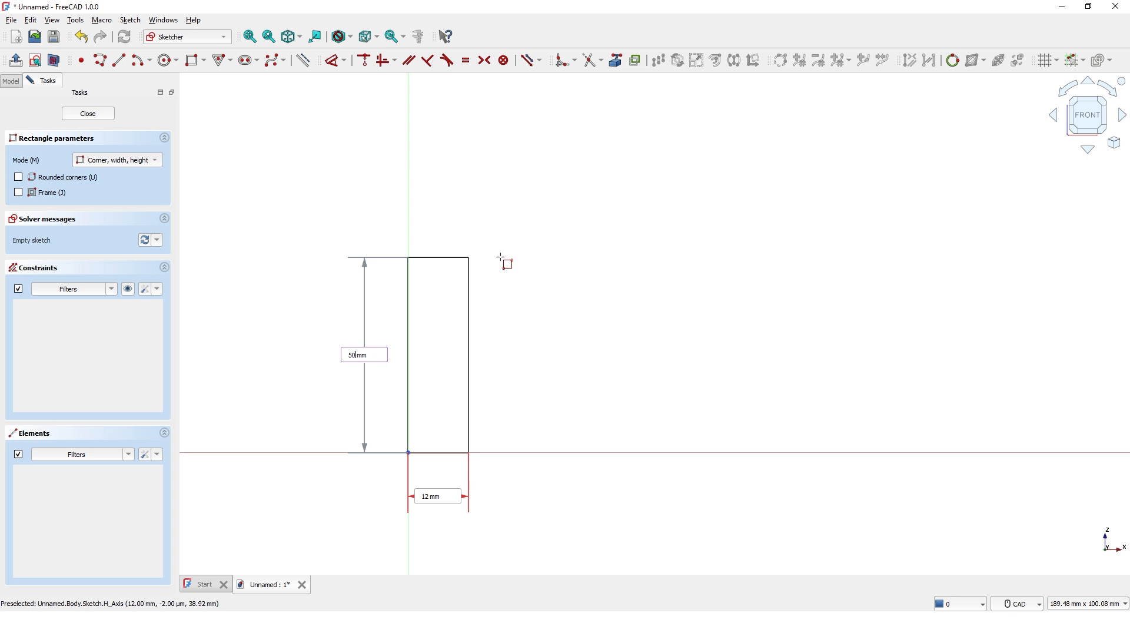
type("50")
key("Return")
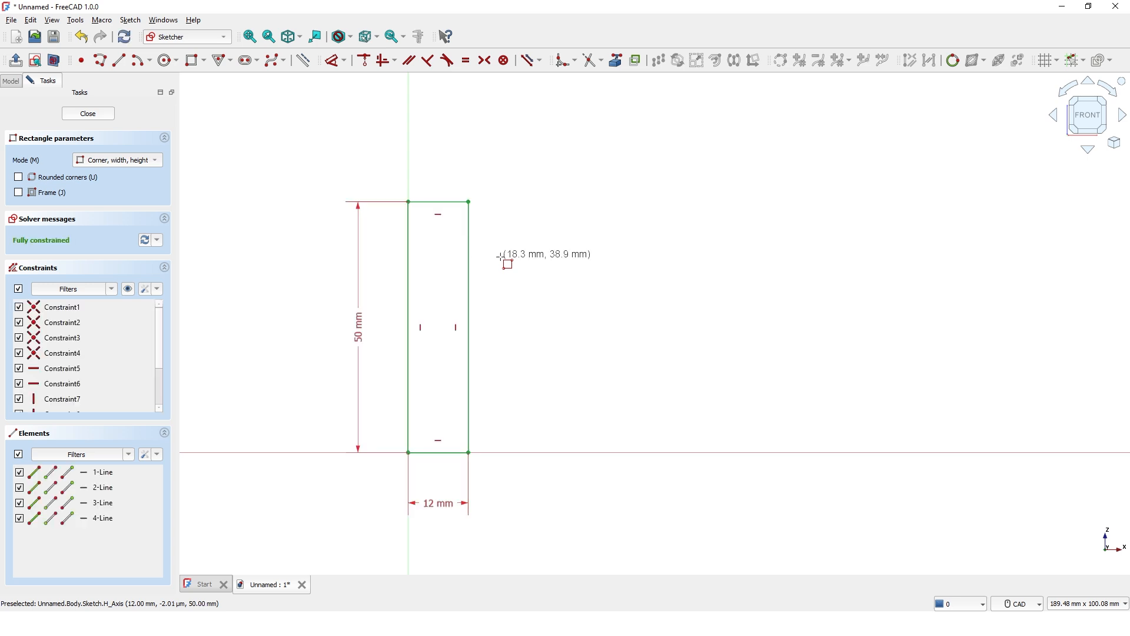
Draw a vertical line joining the midpoints of the rectangle's top and bottom edges, and make all lines except the left edge construction geometry
left_click(120, 61)
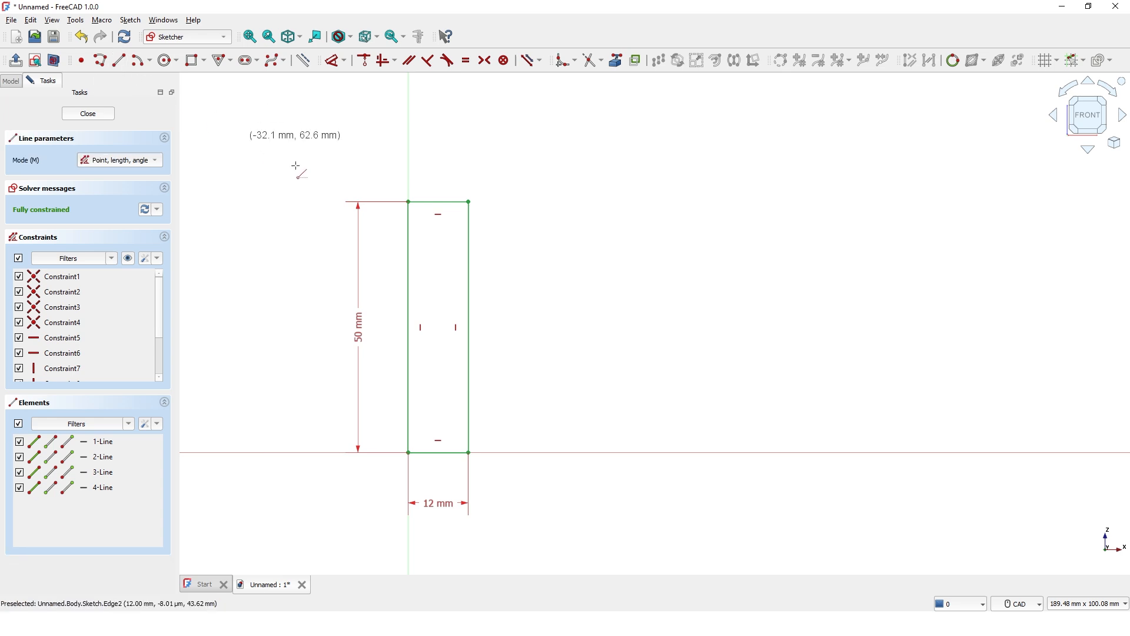
left_click(440, 202)
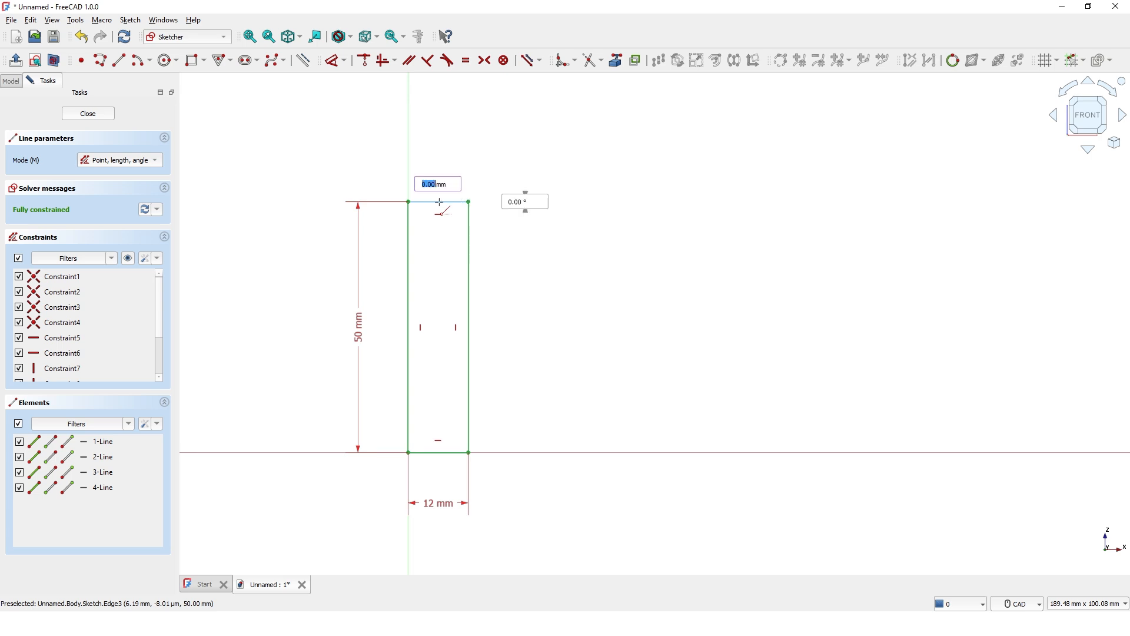
left_click(439, 453)
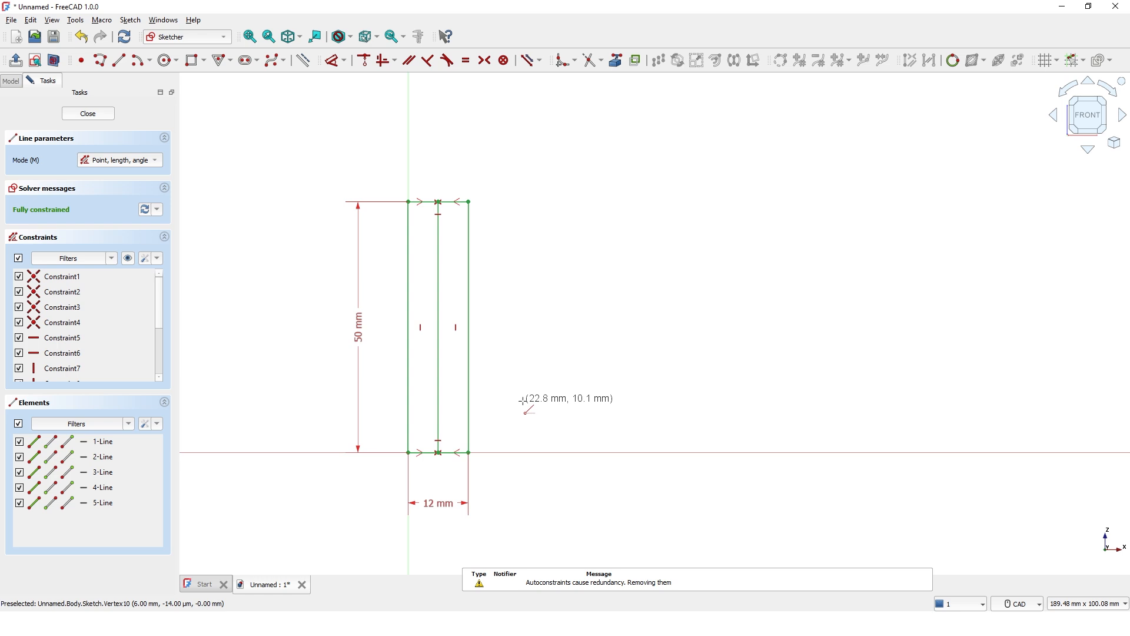
key("Escape")
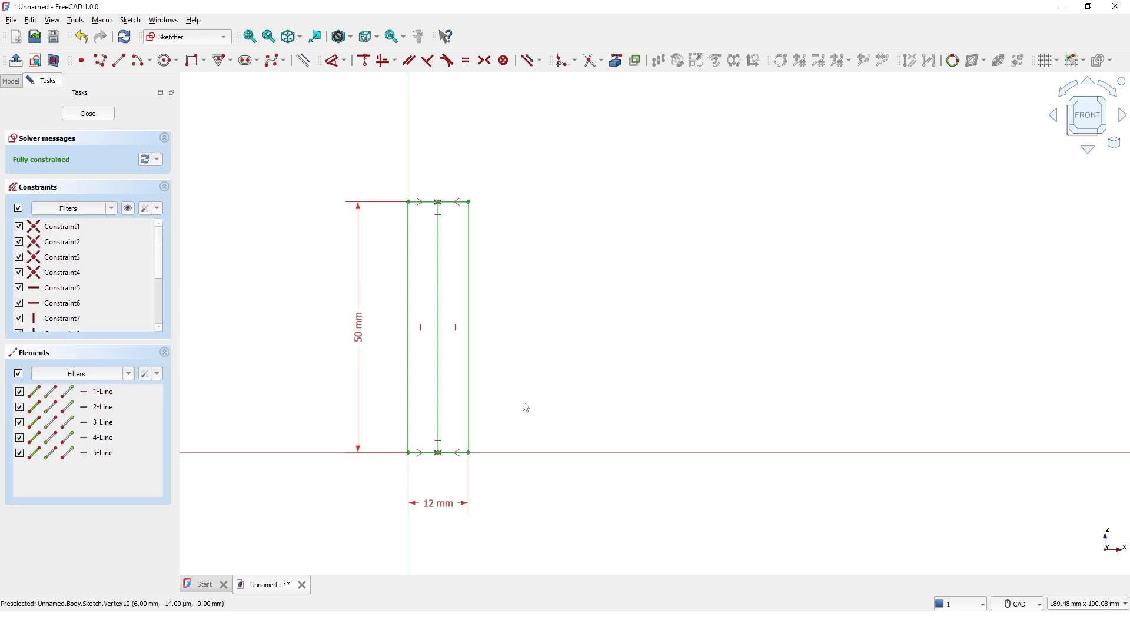
mouse_move(530, 176)
left_mouse_down()
mouse_move(488, 215)
mouse_move(446, 345)
mouse_move(434, 474)
left_mouse_up()
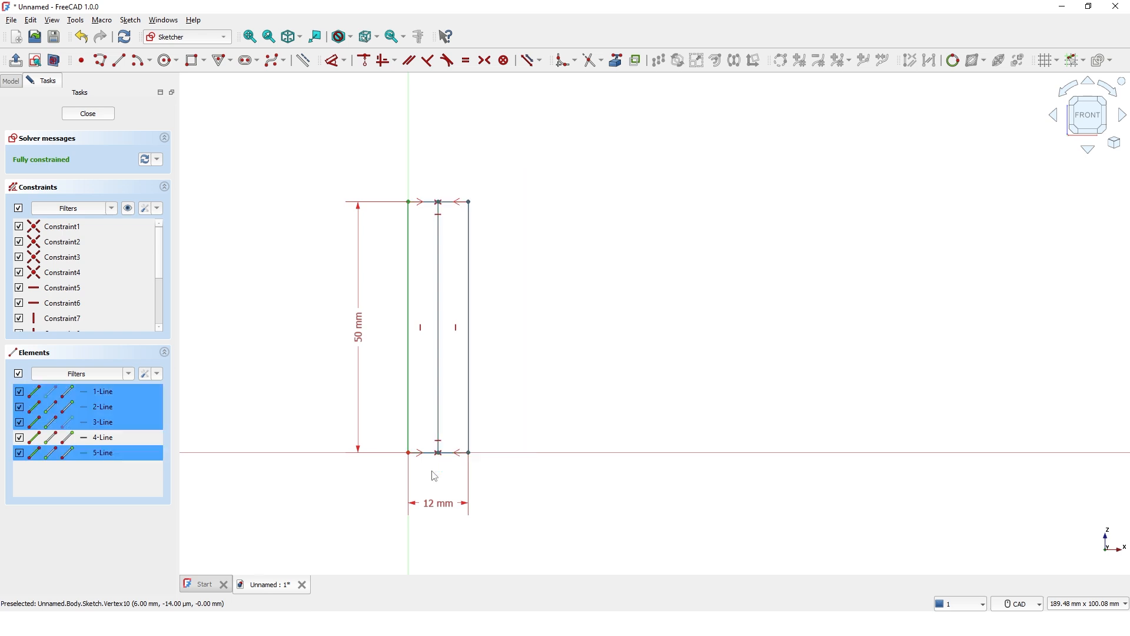
left_click(303, 61)
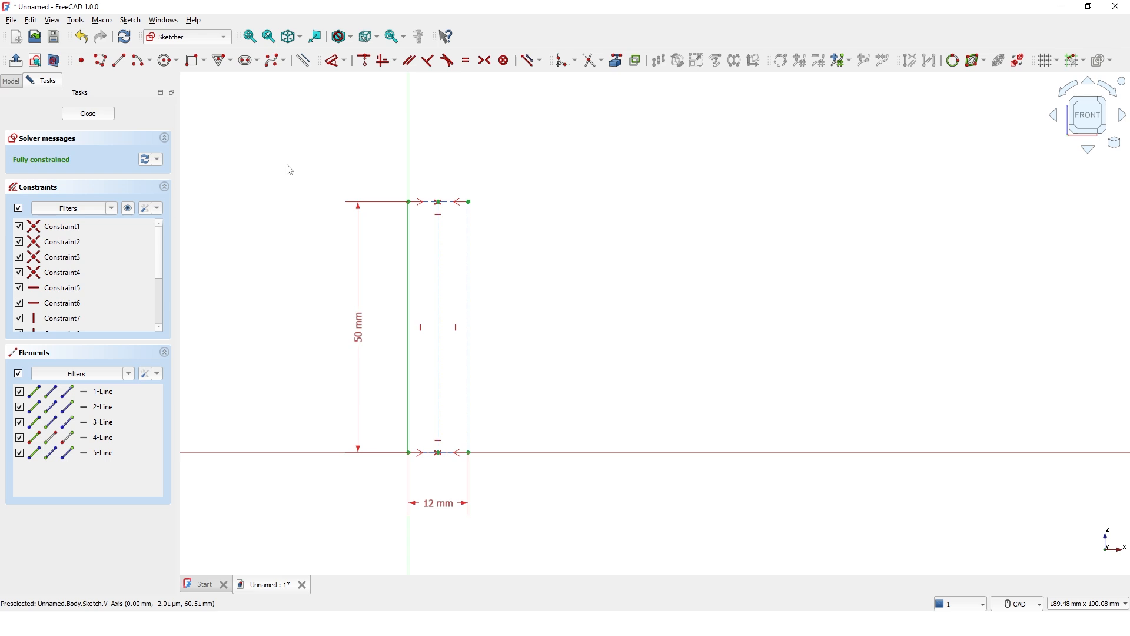
Start a degree 3 control-point B-spline on the base line about 8 mm from the origin, adding points about 8 and 25 mm up the right edge
left_click(276, 61)
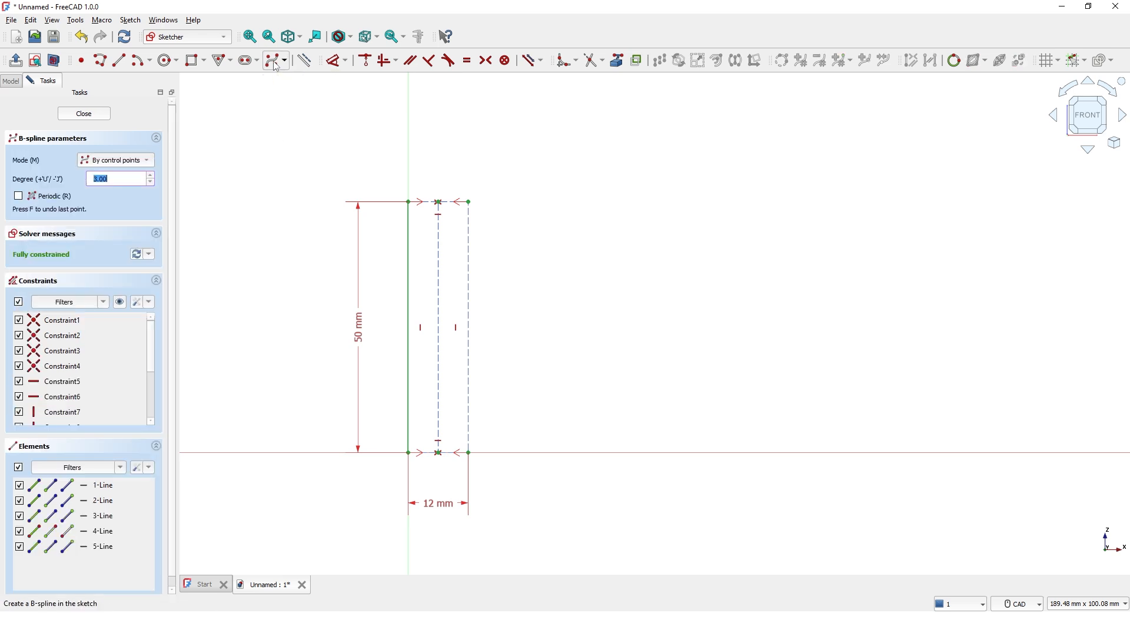
scroll(428, 487, "up", 5)
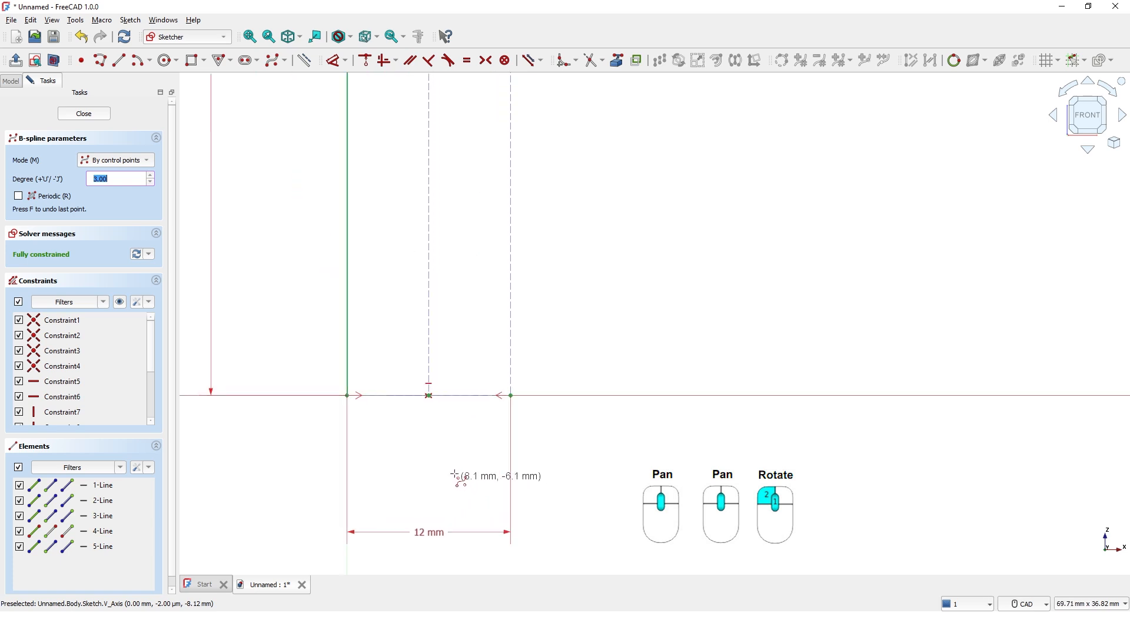
scroll(448, 449, "up", 3)
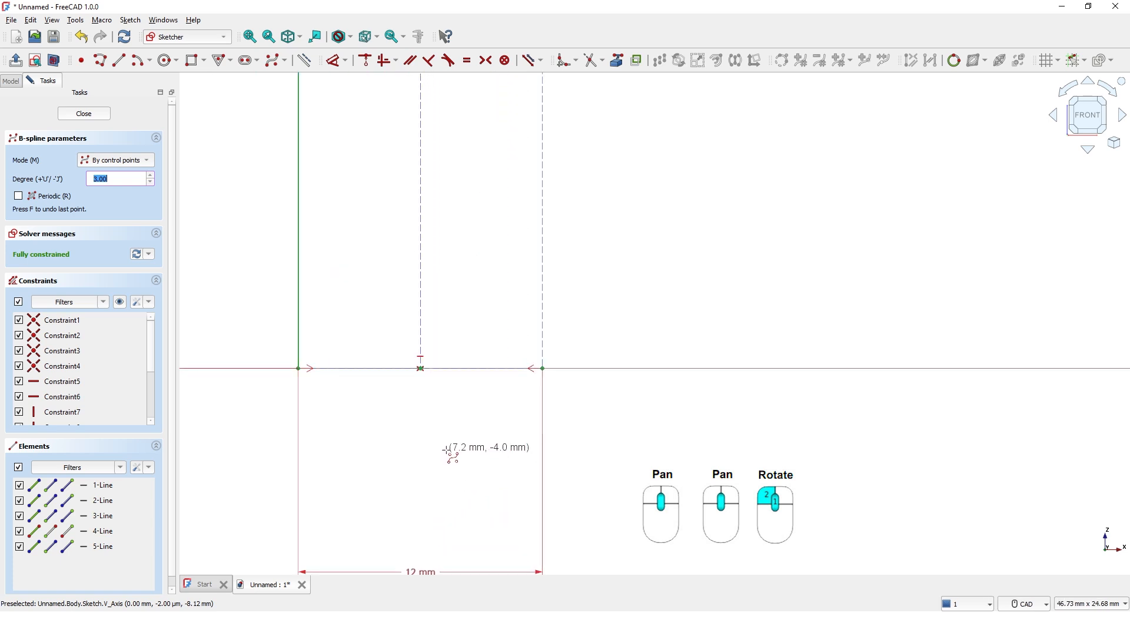
left_click(457, 368)
scroll(465, 356, "down", 1)
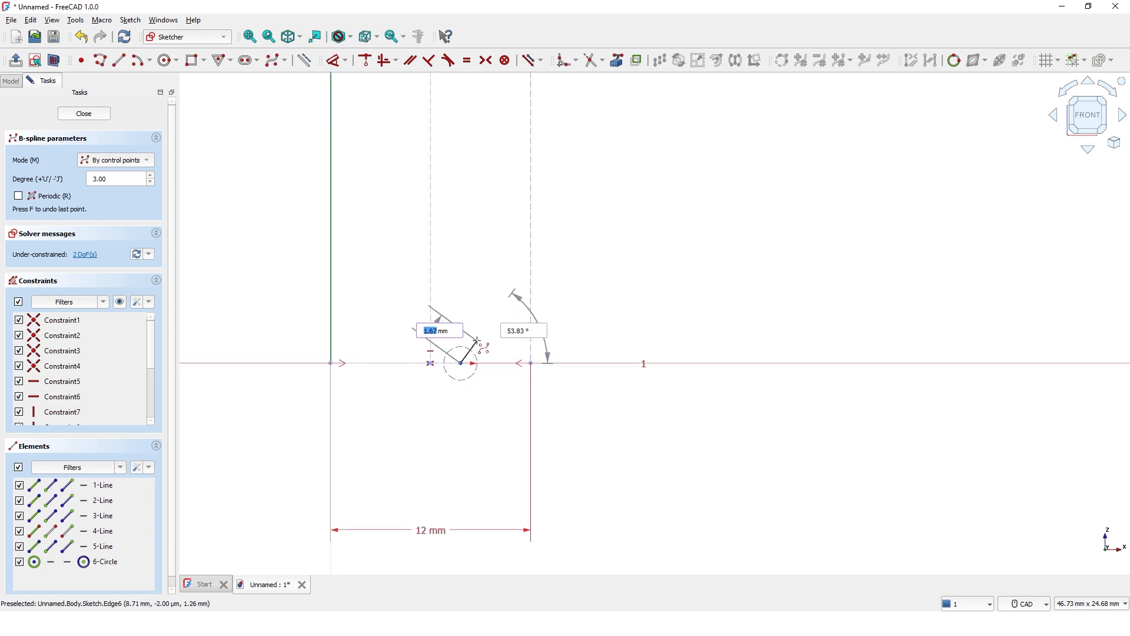
scroll(453, 412, "down", 2)
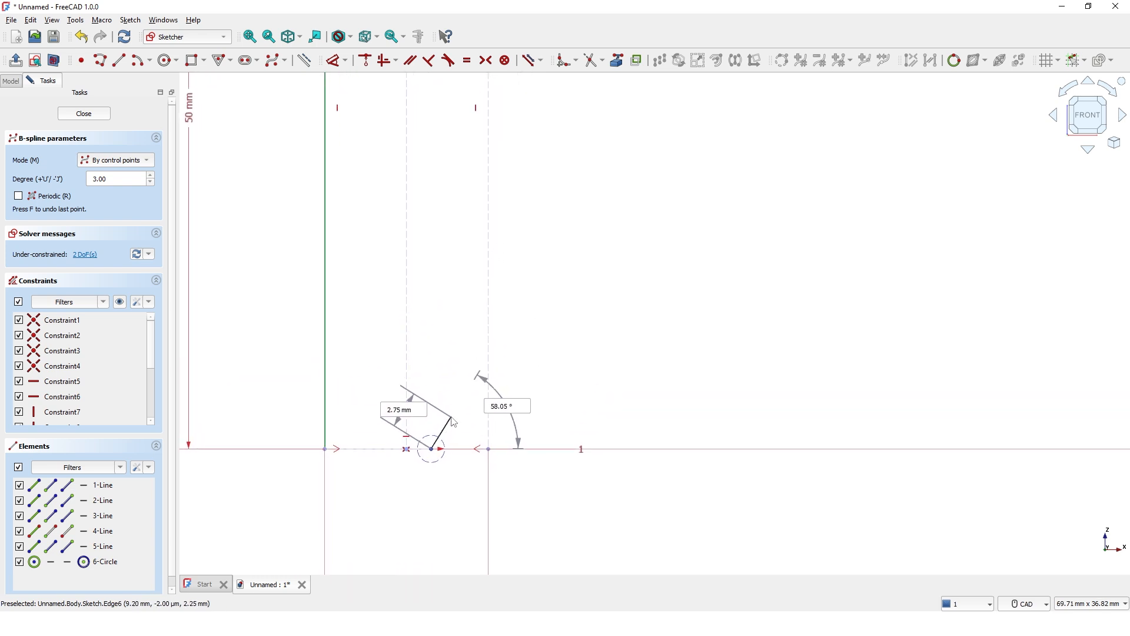
left_click(488, 339)
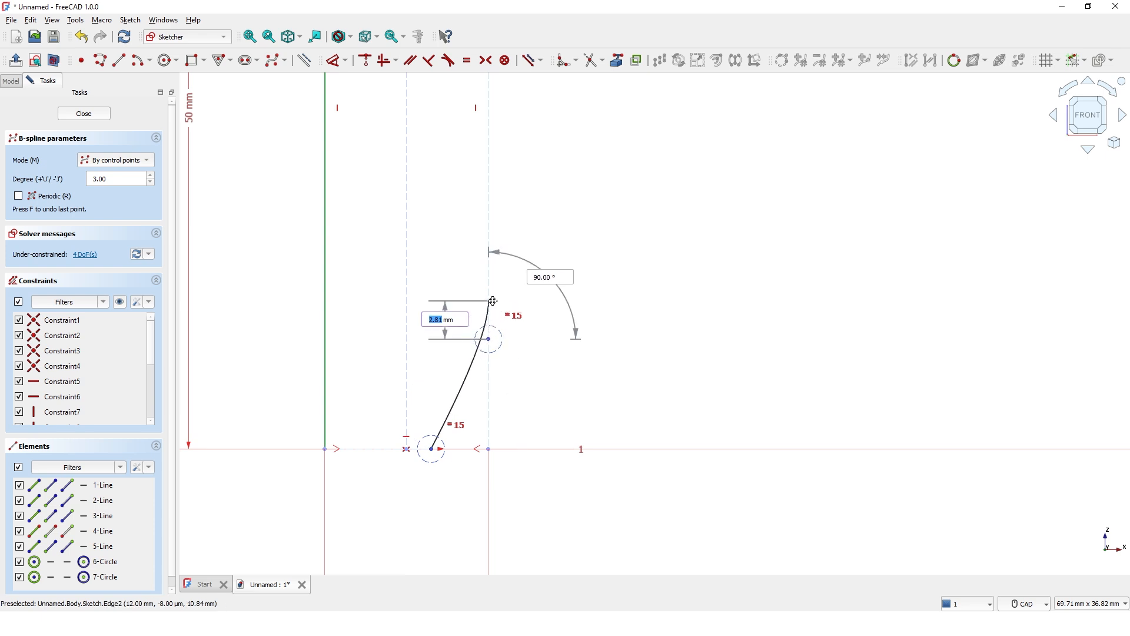
scroll(475, 354, "up", 2)
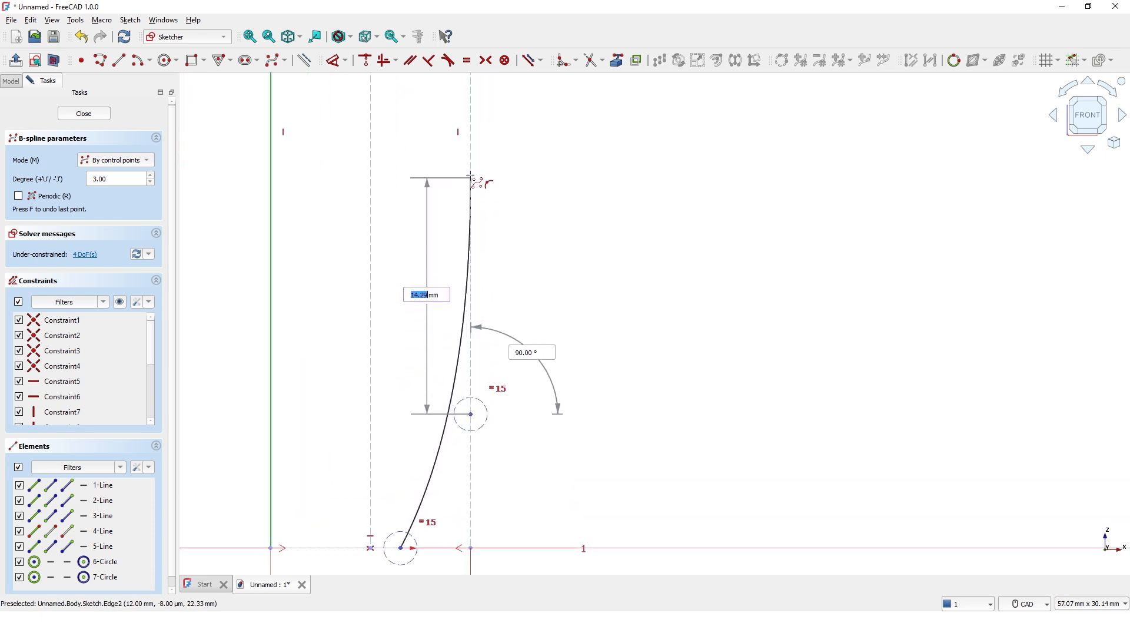
left_click(472, 128)
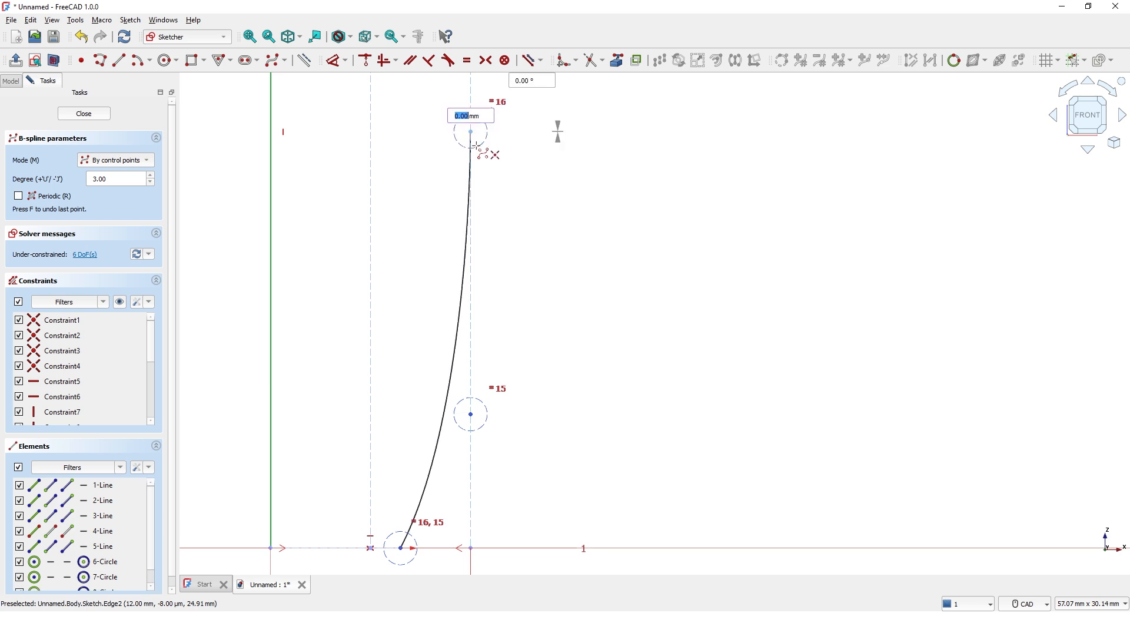
Add a B-spline control point about 39.5 mm up the vertical centre line and finish the curve at the top edge's midpoint
middle_click_drag(472, 127, 451, 356)
scroll(449, 187, "up", 1)
scroll(437, 300, "up", 1)
middle_click_drag(436, 300, 454, 412)
scroll(410, 209, "down", 5)
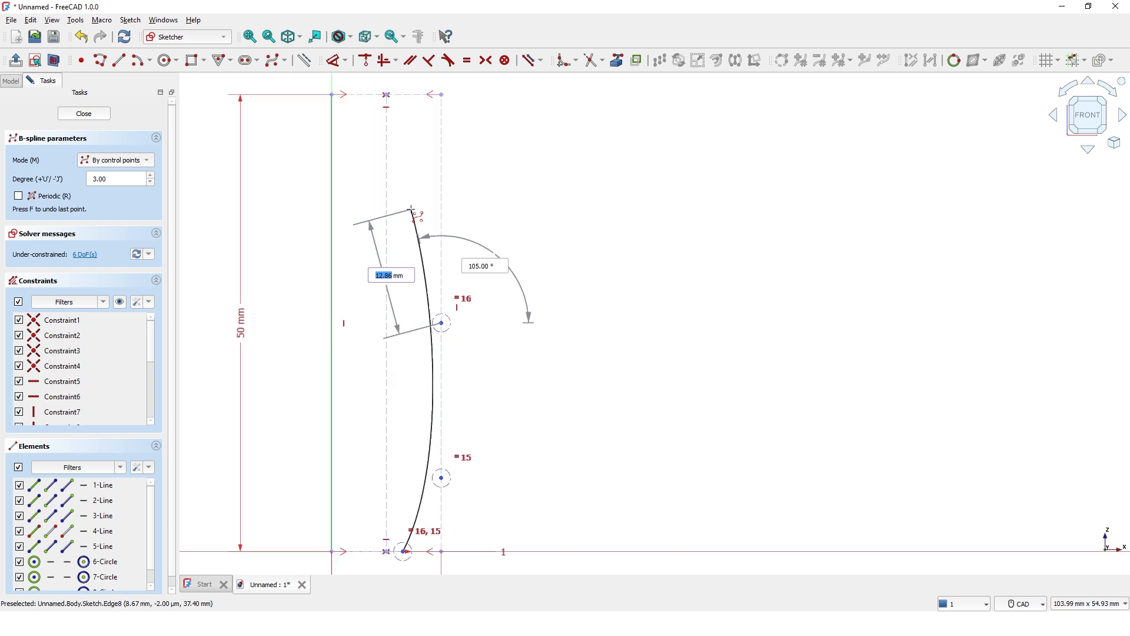
middle_click_drag(405, 215, 414, 260)
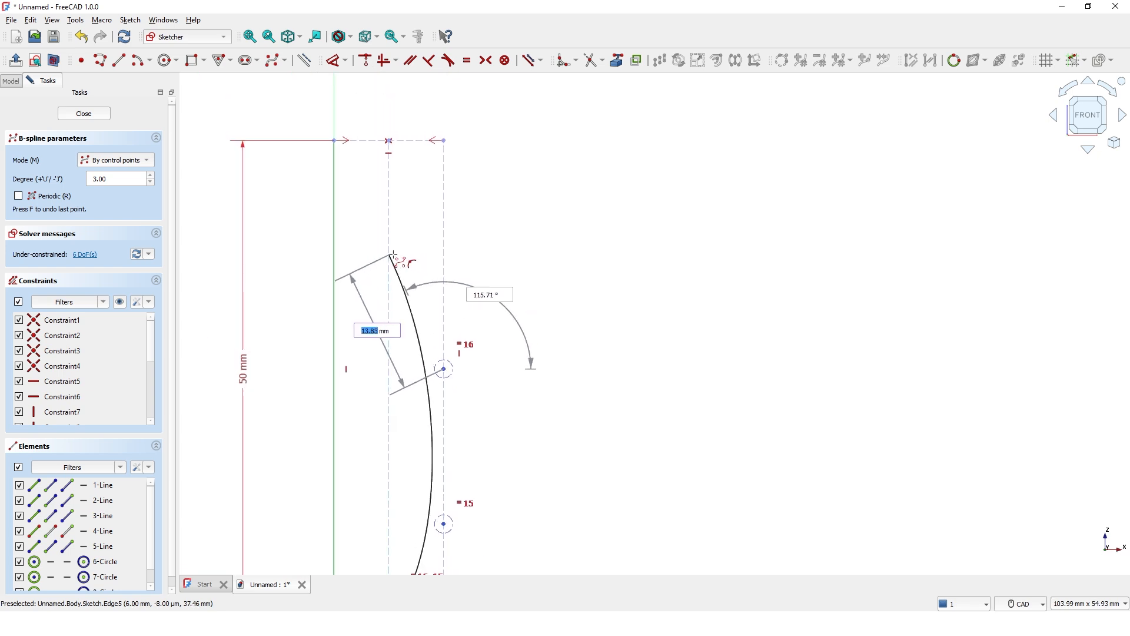
left_click(389, 235)
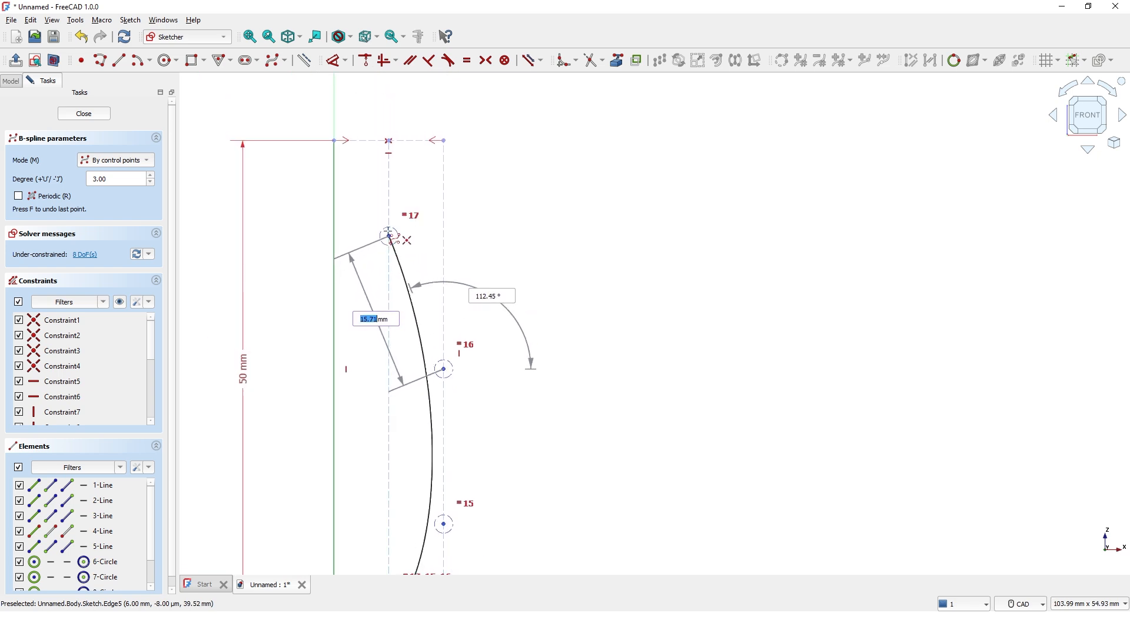
left_click(389, 141)
right_click(389, 120)
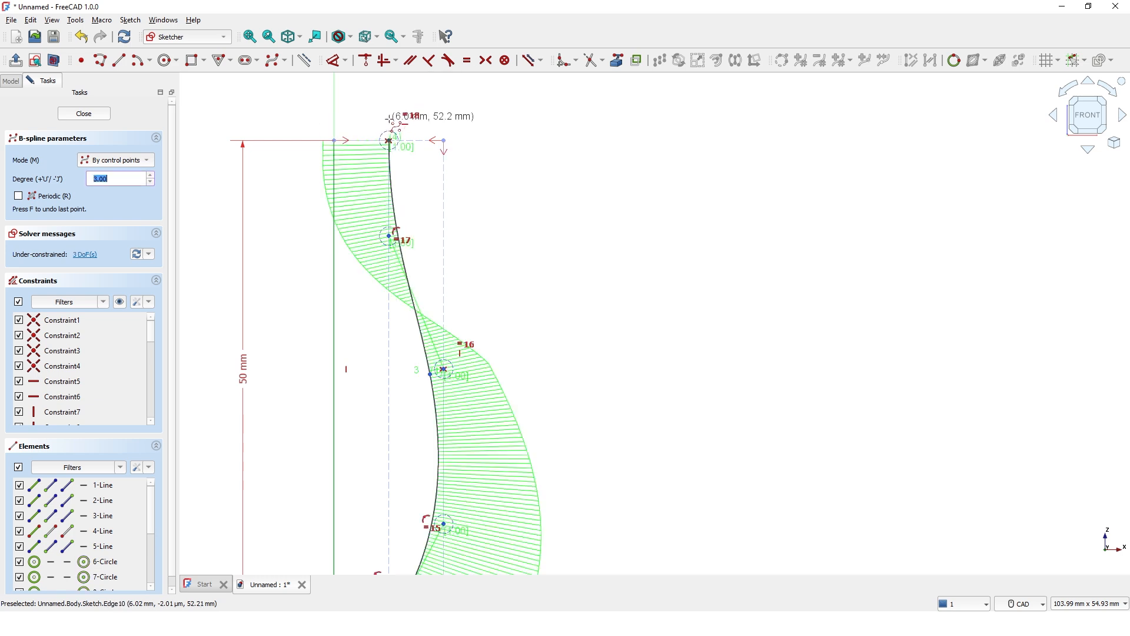
Draw a horizontal line from the upper end of the solid vertical edge to the B-spline's top endpoint
scroll(548, 257, "down", 1)
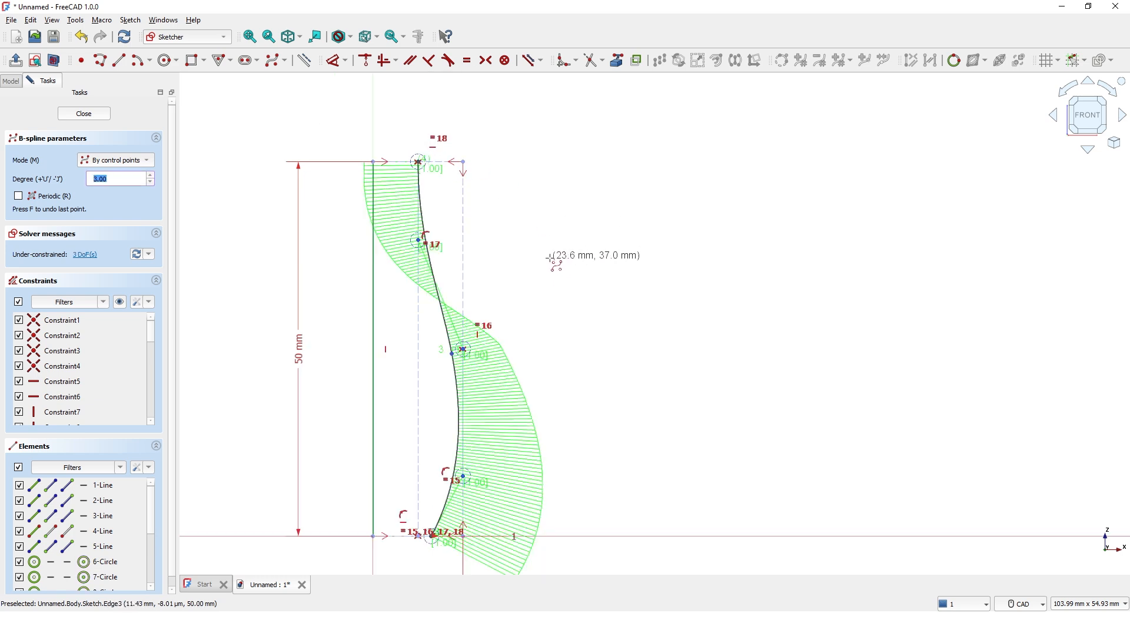
scroll(550, 257, "down", 1)
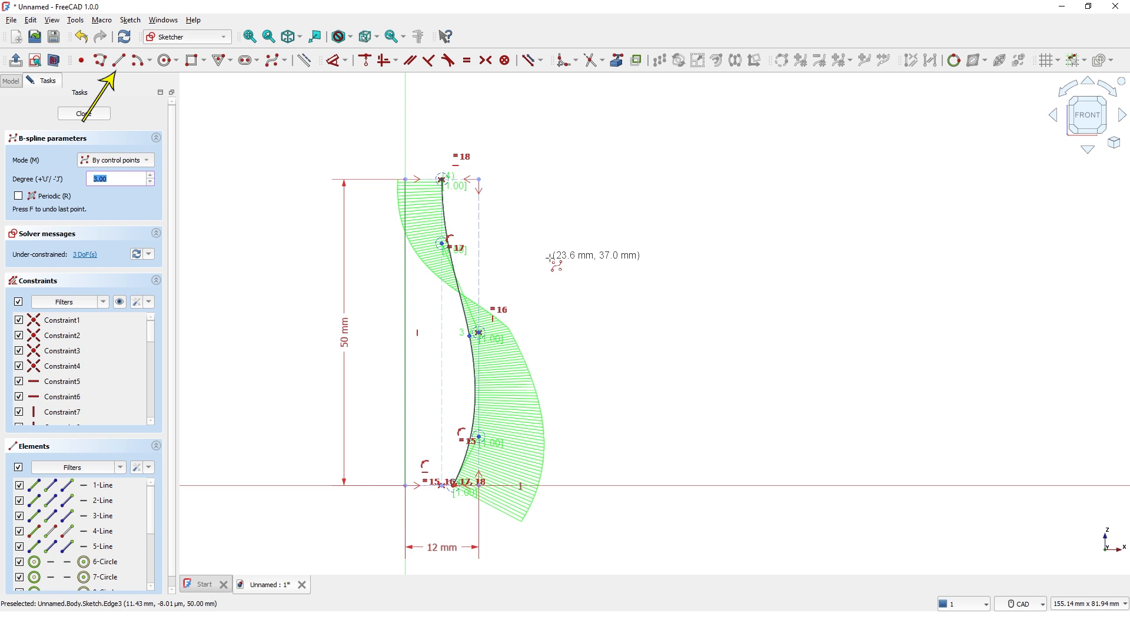
left_click(119, 60)
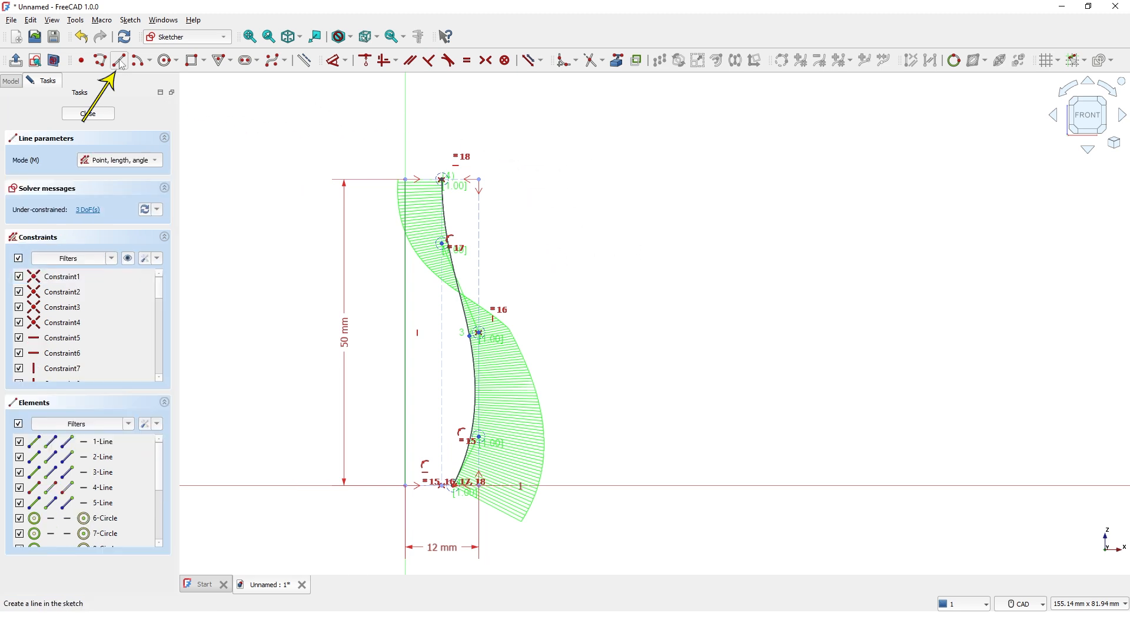
scroll(413, 165, "down", 3)
scroll(413, 164, "up", 3)
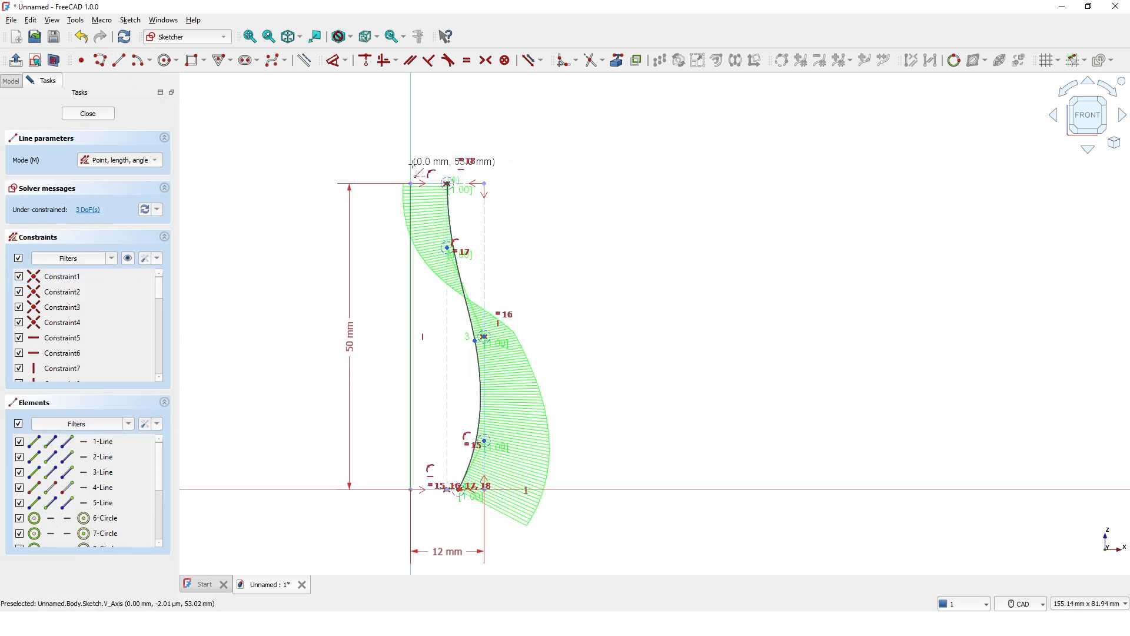
scroll(412, 165, "up", 4)
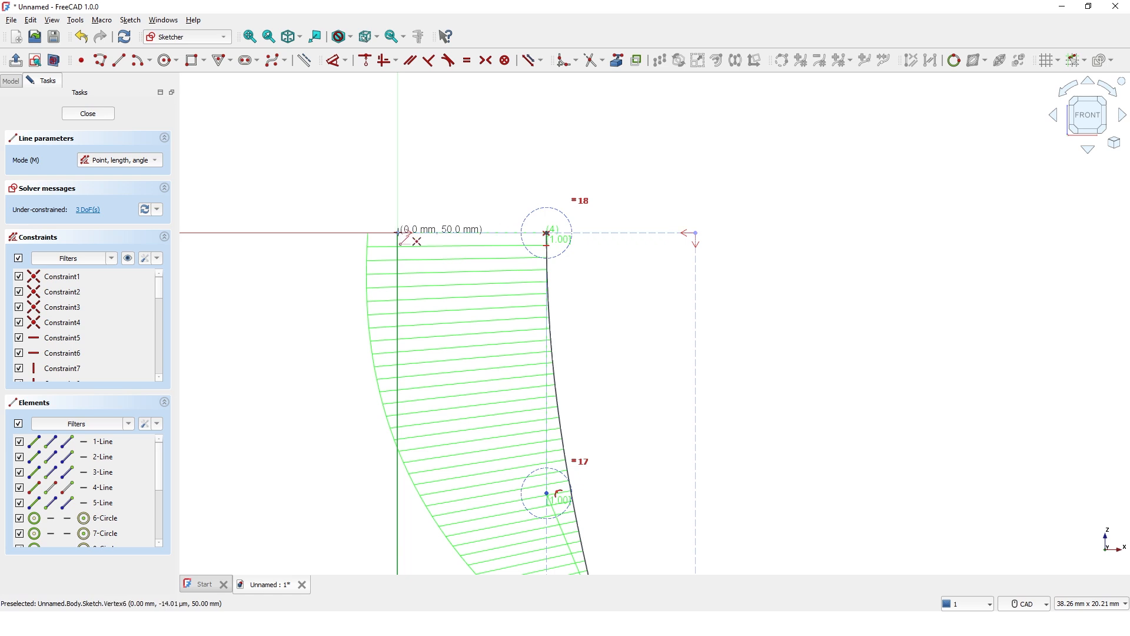
left_click(398, 234)
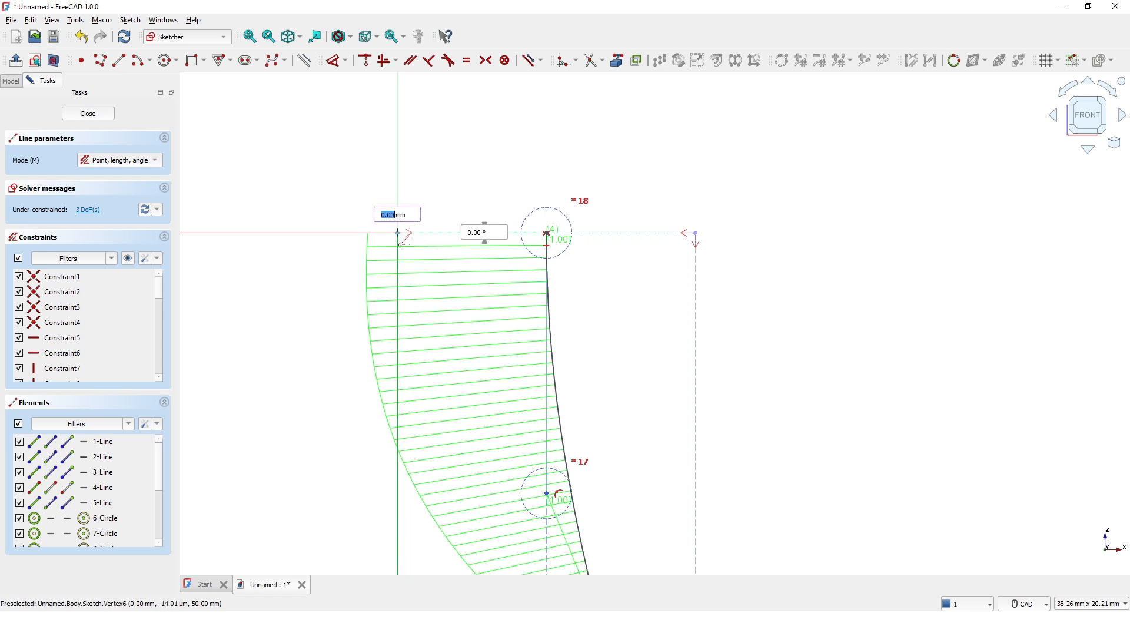
left_click(547, 233)
scroll(460, 205, "down", 3)
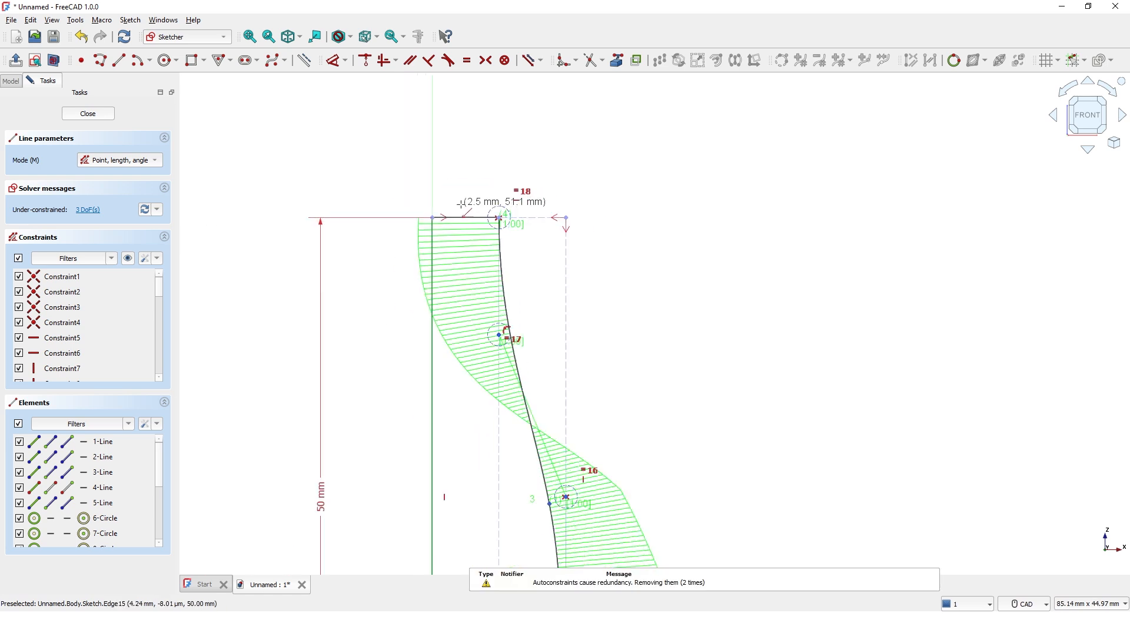
Draw a horizontal line from the origin to the B-spline's lower endpoint to close the profile
mouse_move(403, 453)
middle_mouse_down()
mouse_move(391, 324)
mouse_move(353, 144)
middle_mouse_up()
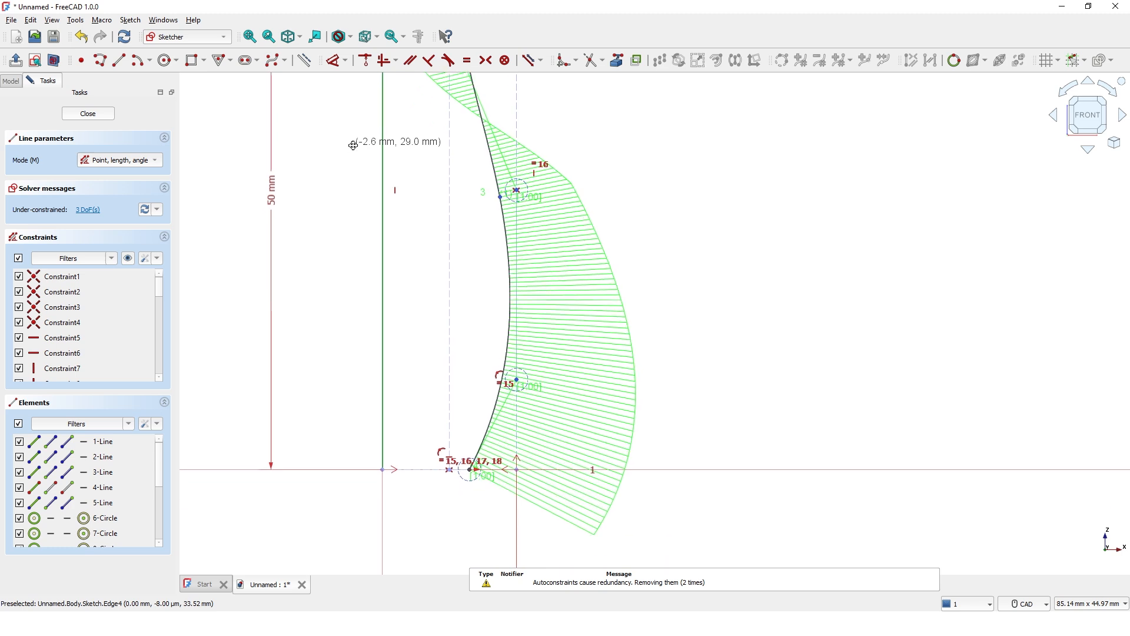
scroll(386, 509, "up", 3)
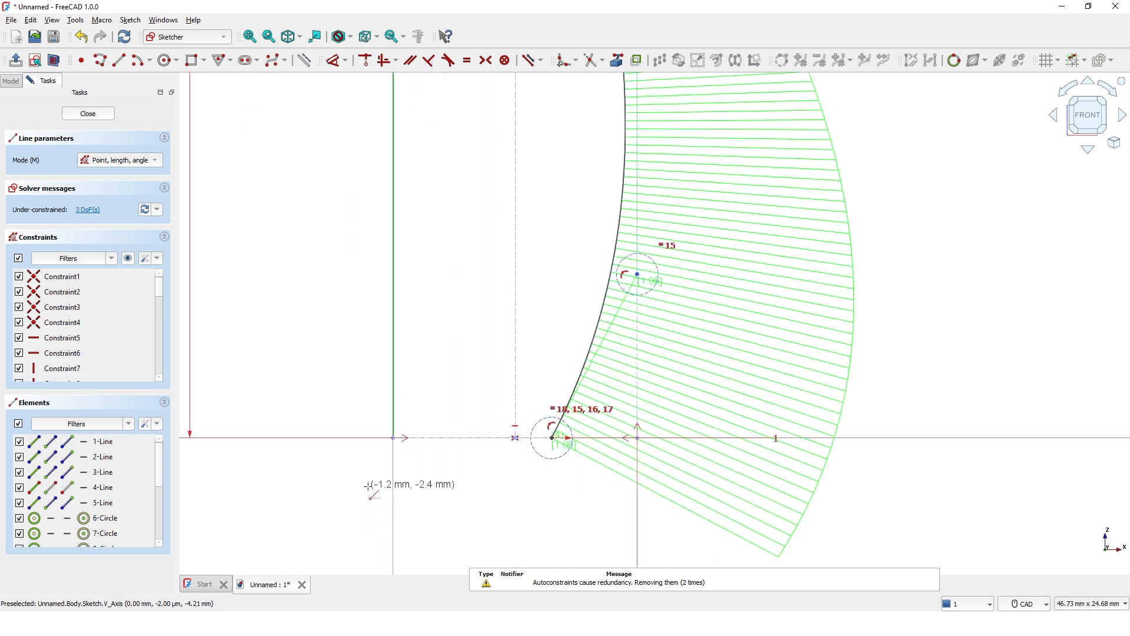
left_click(394, 438)
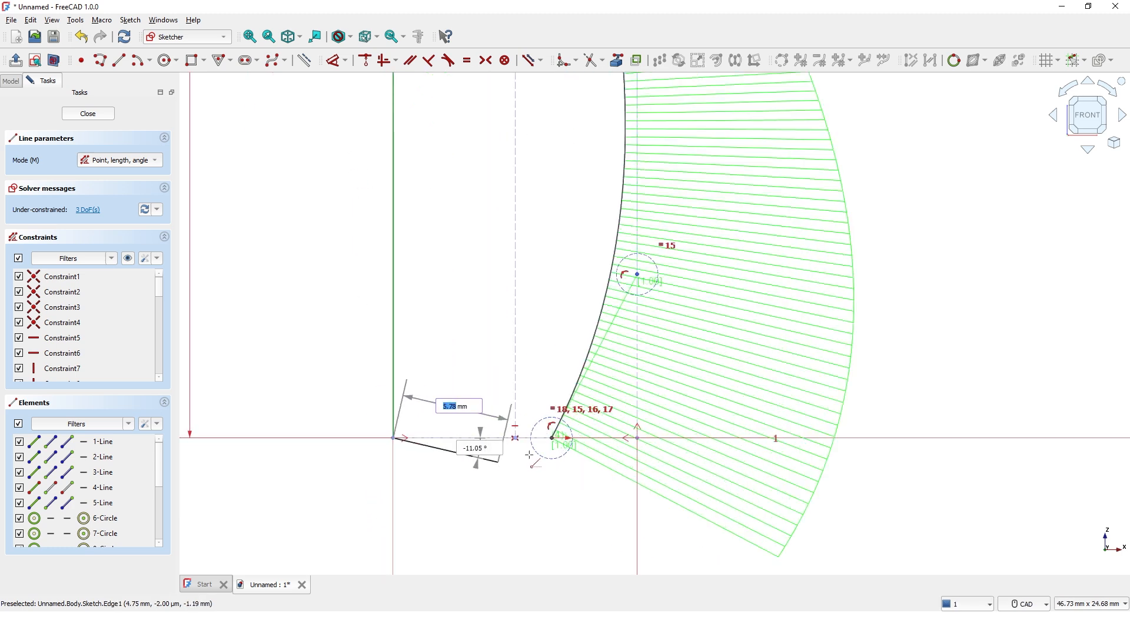
left_click(551, 437)
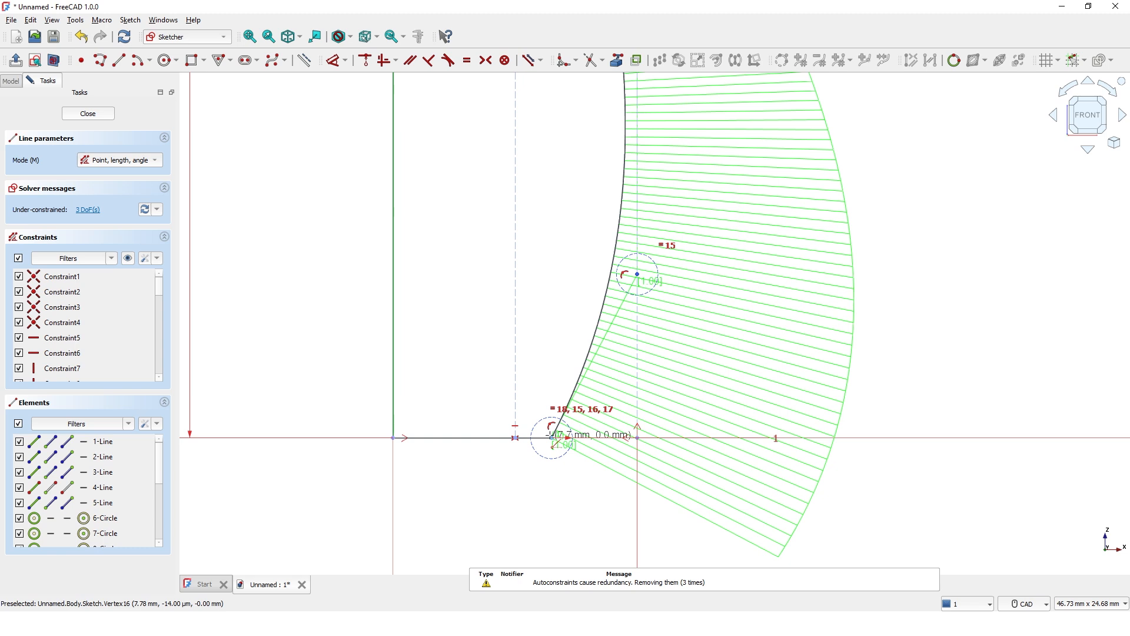
scroll(504, 484, "down", 4)
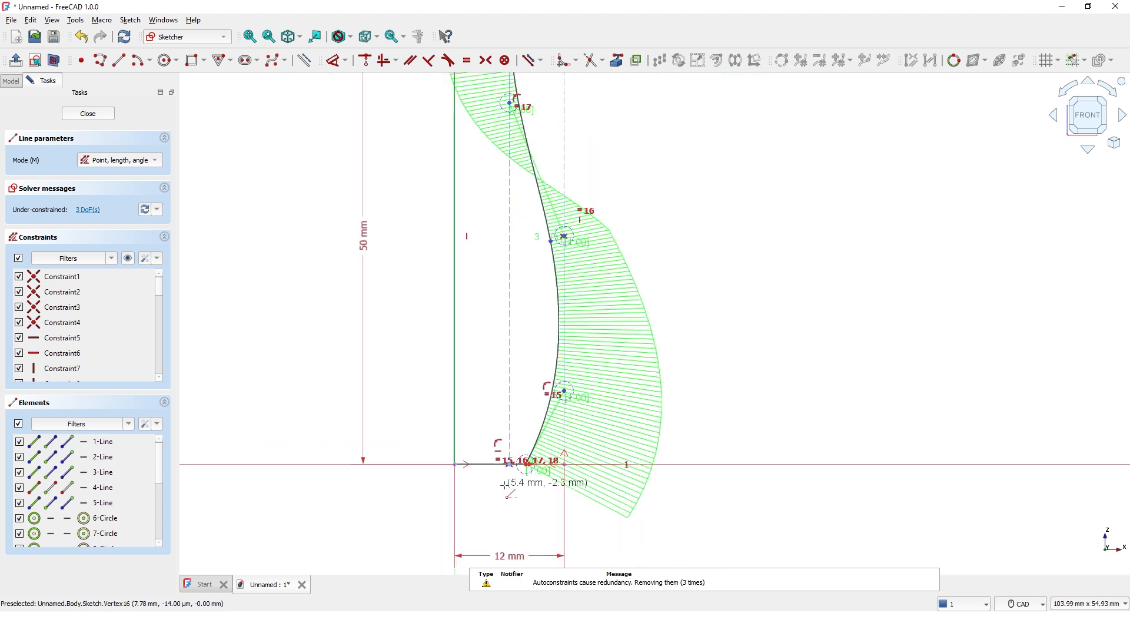
scroll(504, 484, "down", 1)
middle_click_drag(505, 498, 483, 514)
key("Escape")
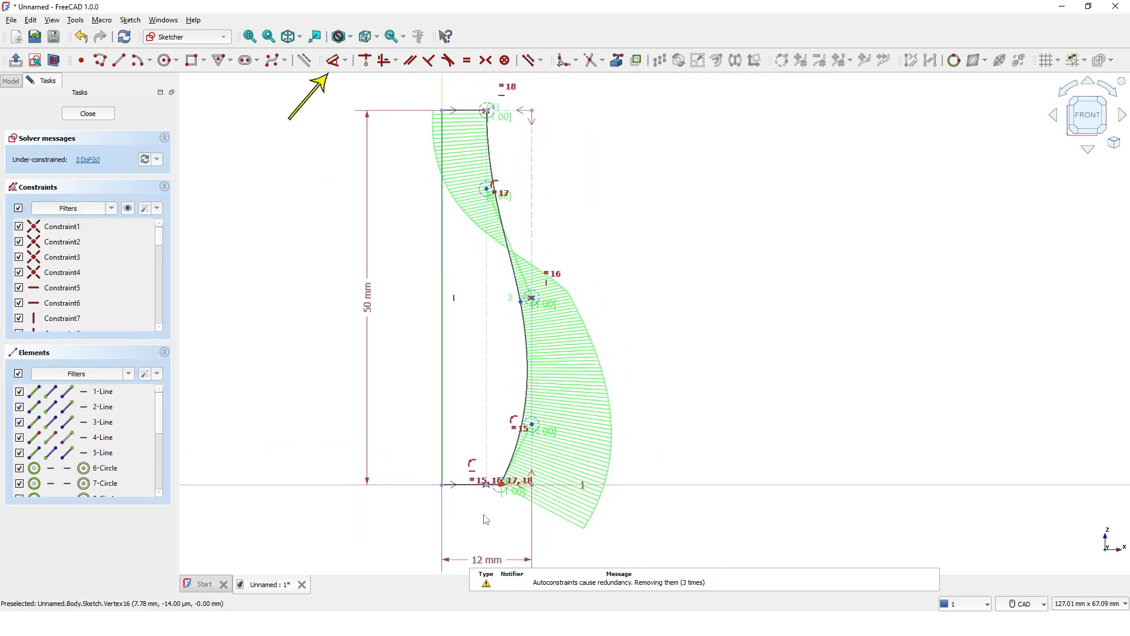
Dimension the horizontal distance between the B-spline's lower endpoint and the lower end of the 12 mm-offset construction edge as 5 mm
middle_click_drag(686, 495, 679, 498)
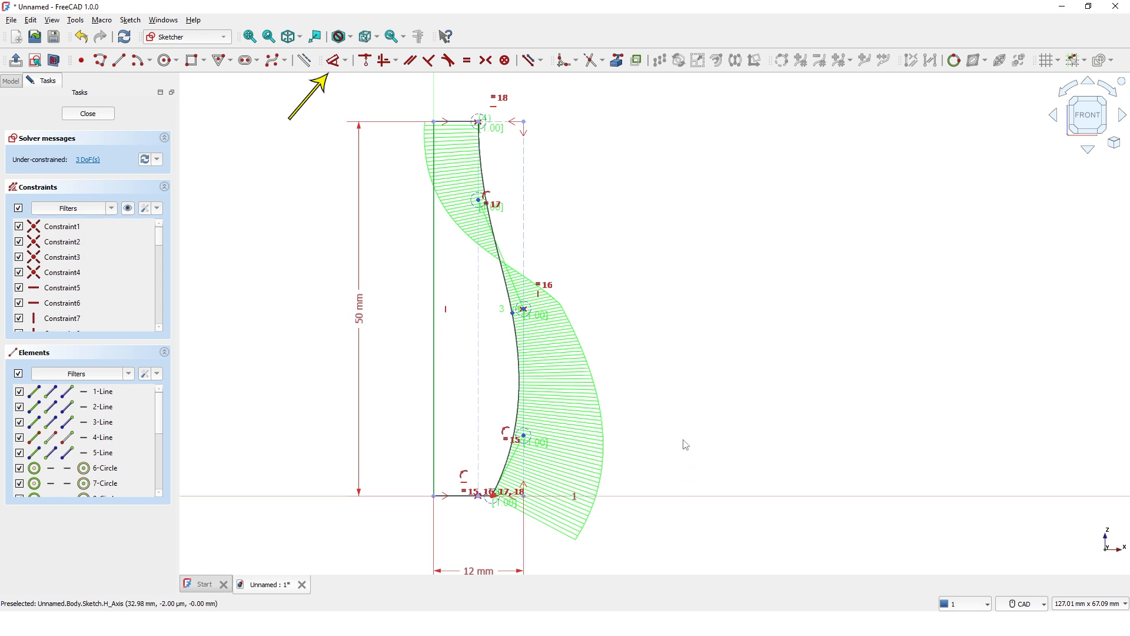
left_click(334, 61)
middle_click_drag(403, 517, 375, 446)
left_click(465, 425)
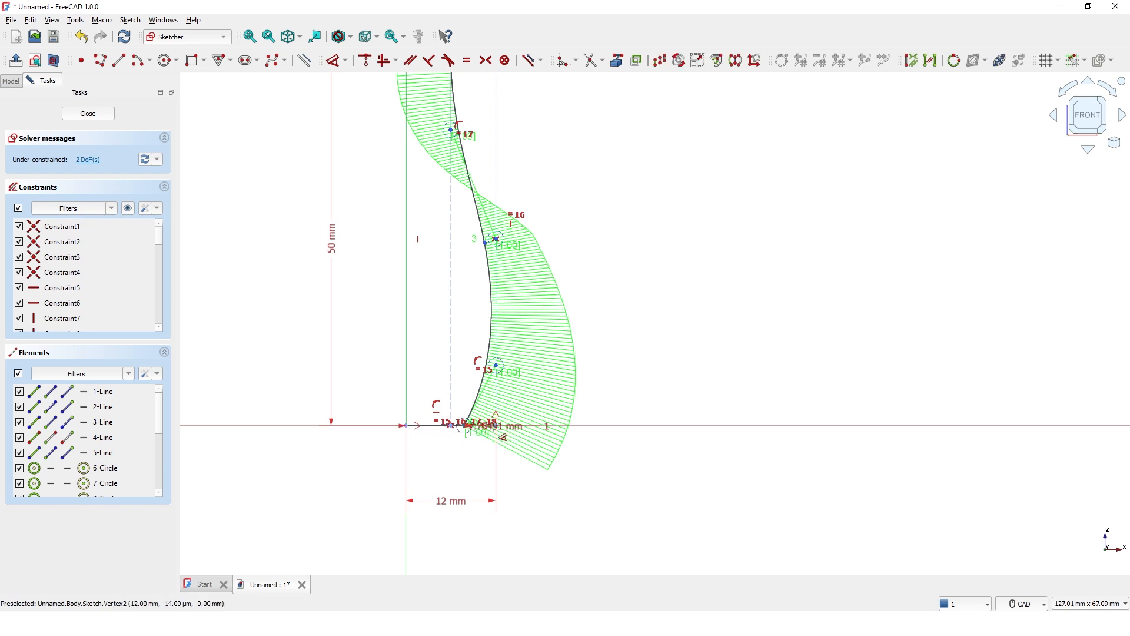
left_click(496, 433)
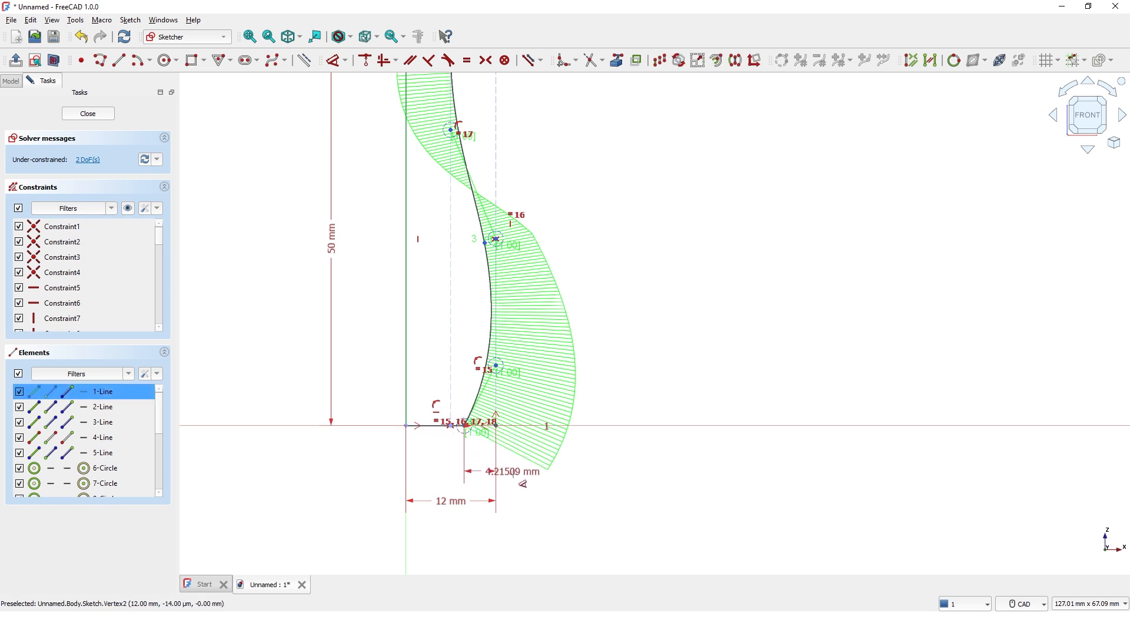
left_click(571, 484)
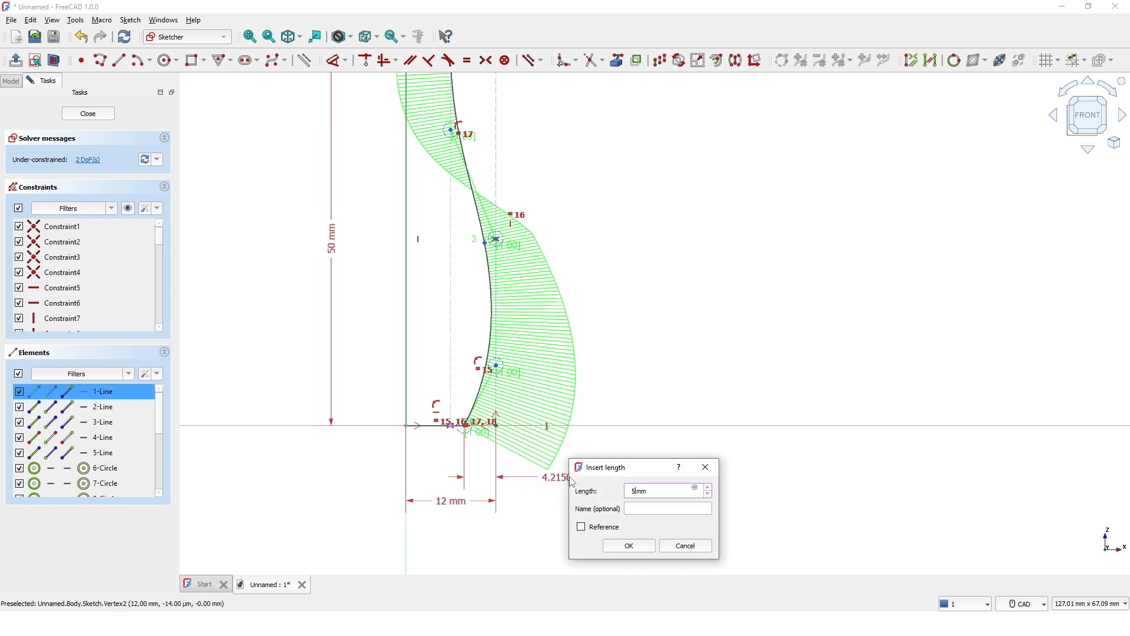
key("Return")
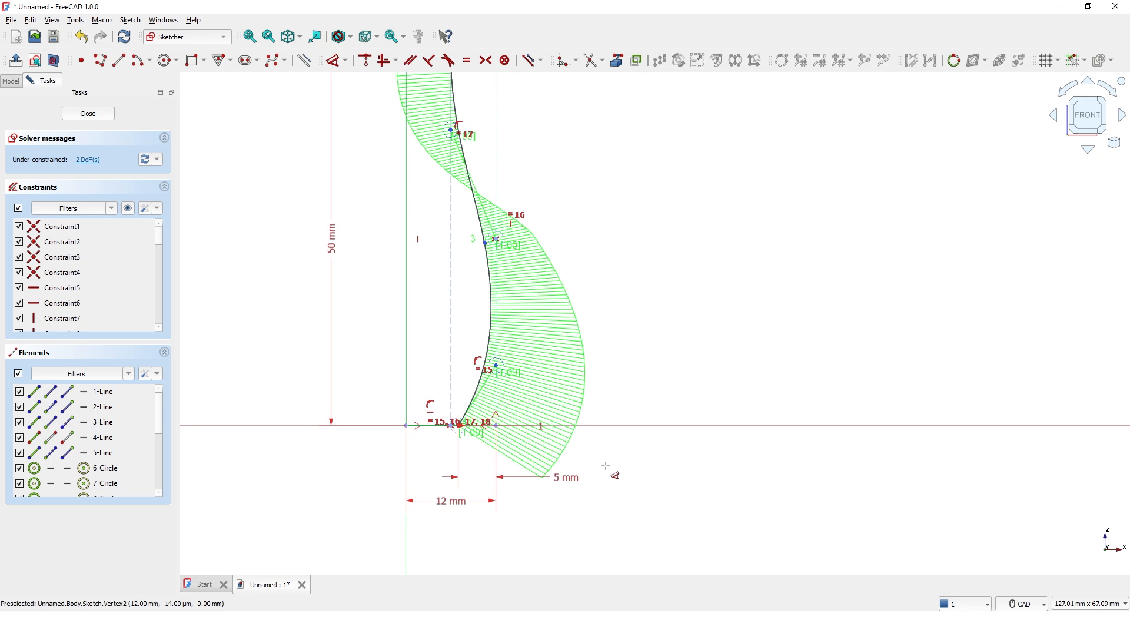
Constrain the B-spline's lowest control point on the right construction edge to a vertical distance of 8 mm above the base corner
scroll(606, 466, "up", 2)
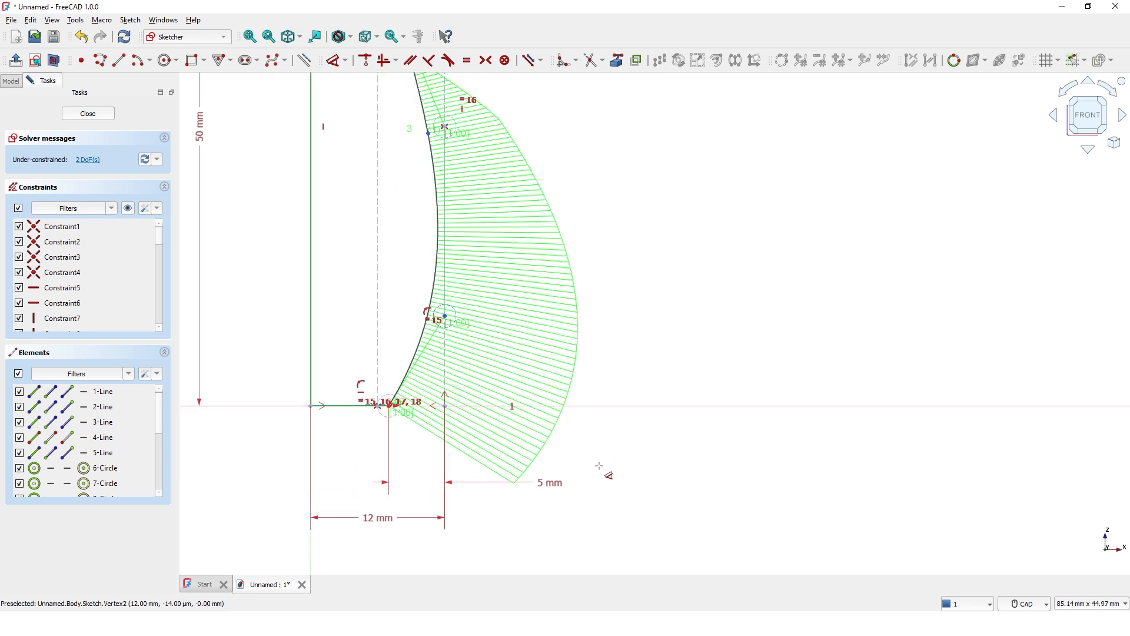
left_click(444, 316)
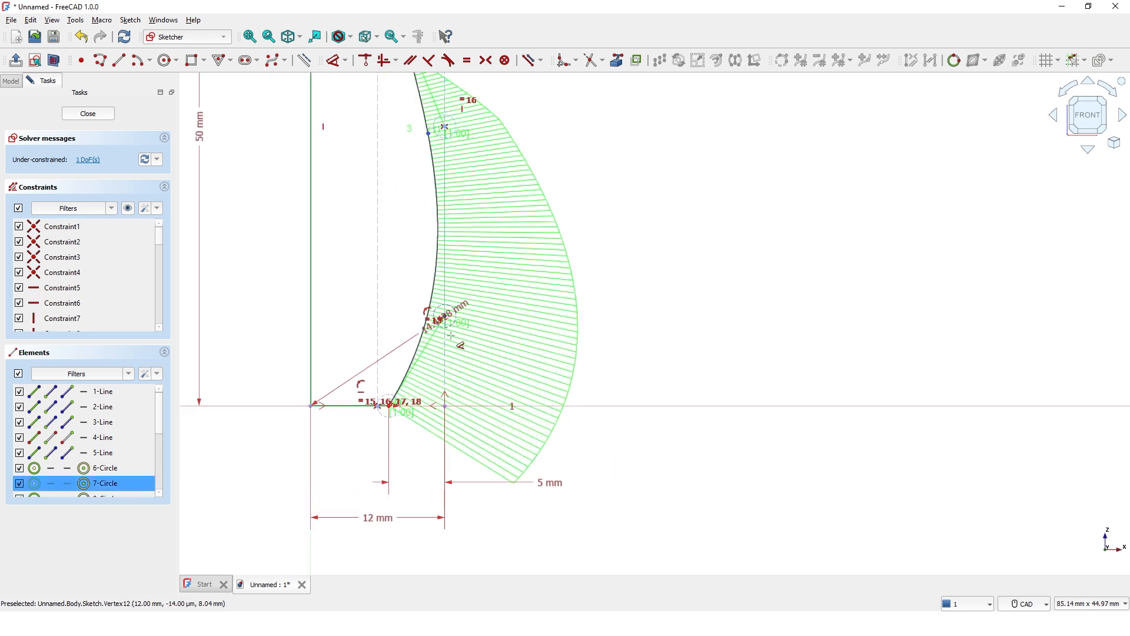
left_click(451, 404)
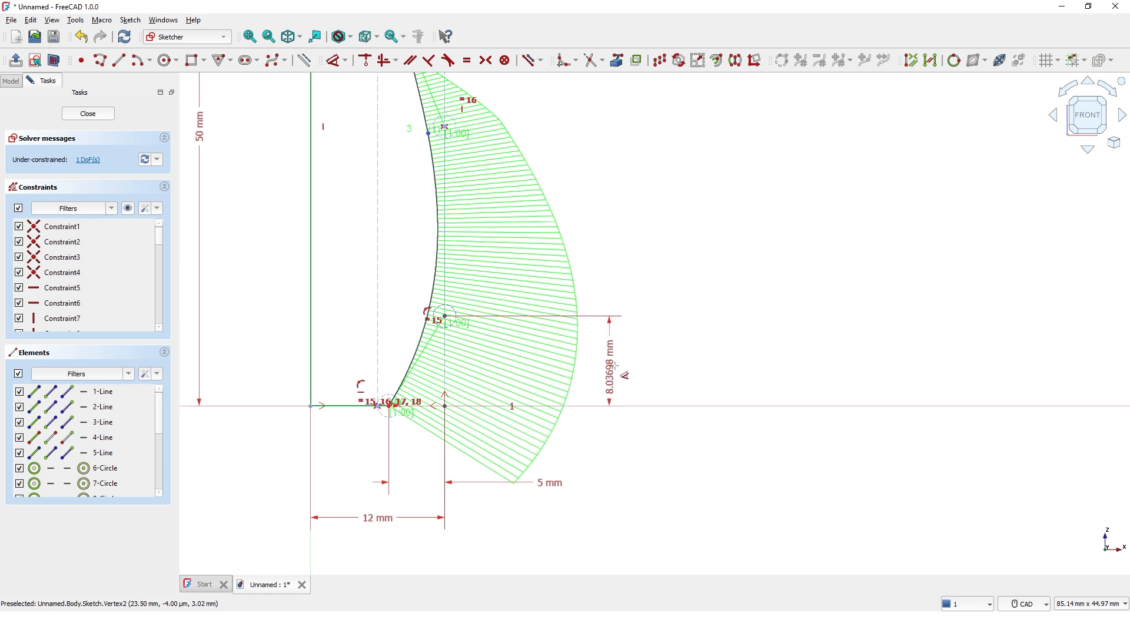
left_click(618, 371)
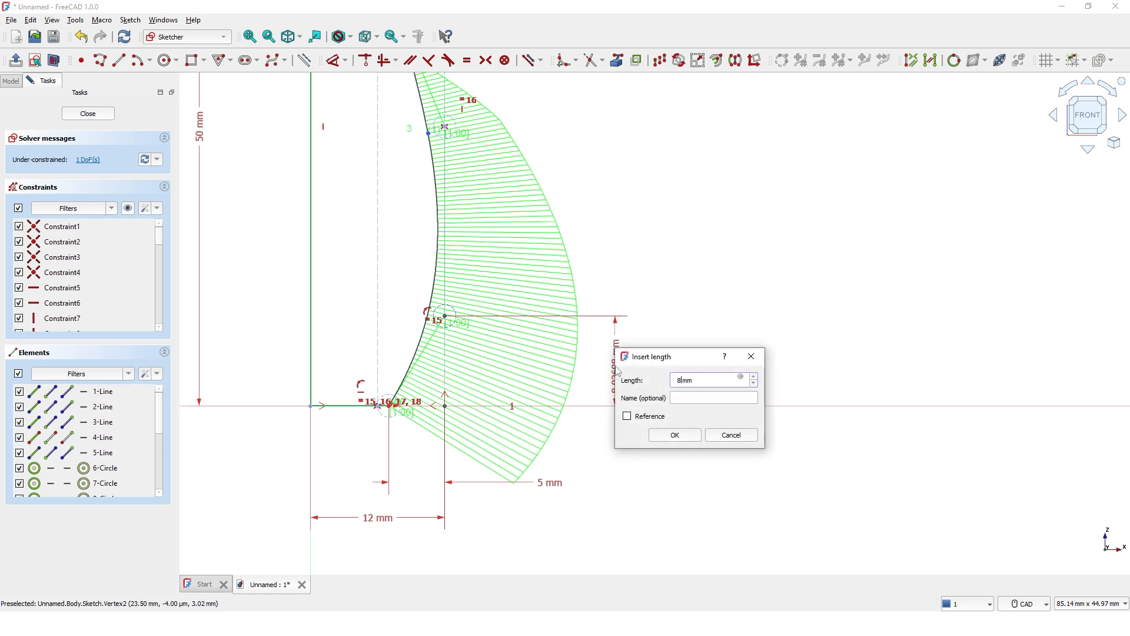
type("8")
key("Return")
Constrain the B-spline control point on the vertical centre line to 15 mm below the construction rectangle's upper right corner
scroll(648, 301, "down", 3)
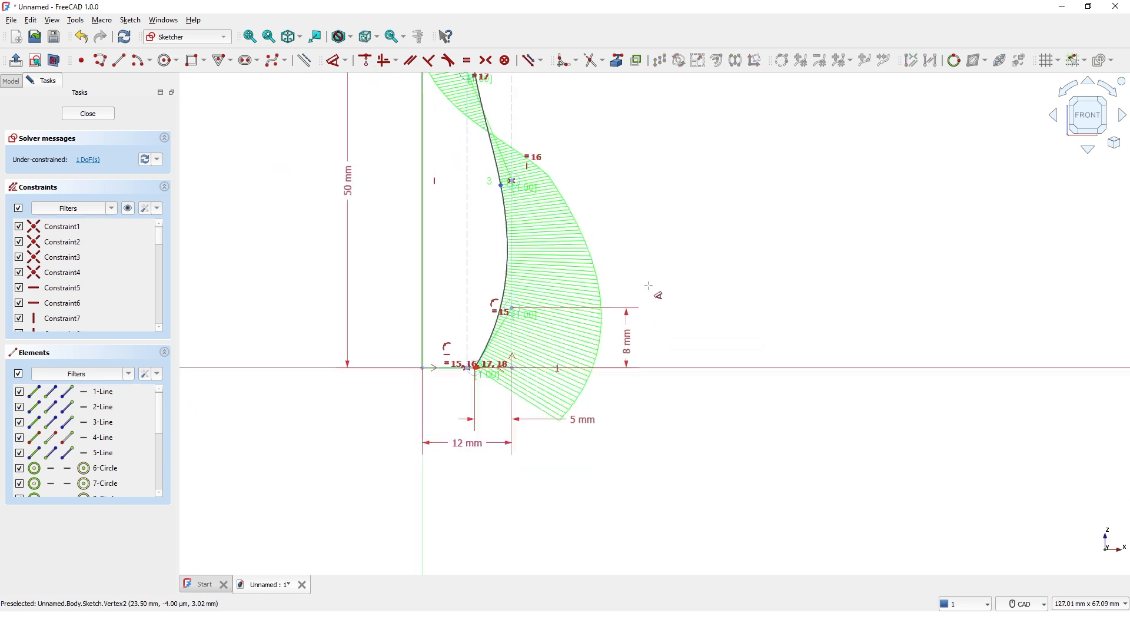
mouse_move(652, 270)
middle_mouse_down()
mouse_move(628, 316)
mouse_move(608, 422)
middle_mouse_up()
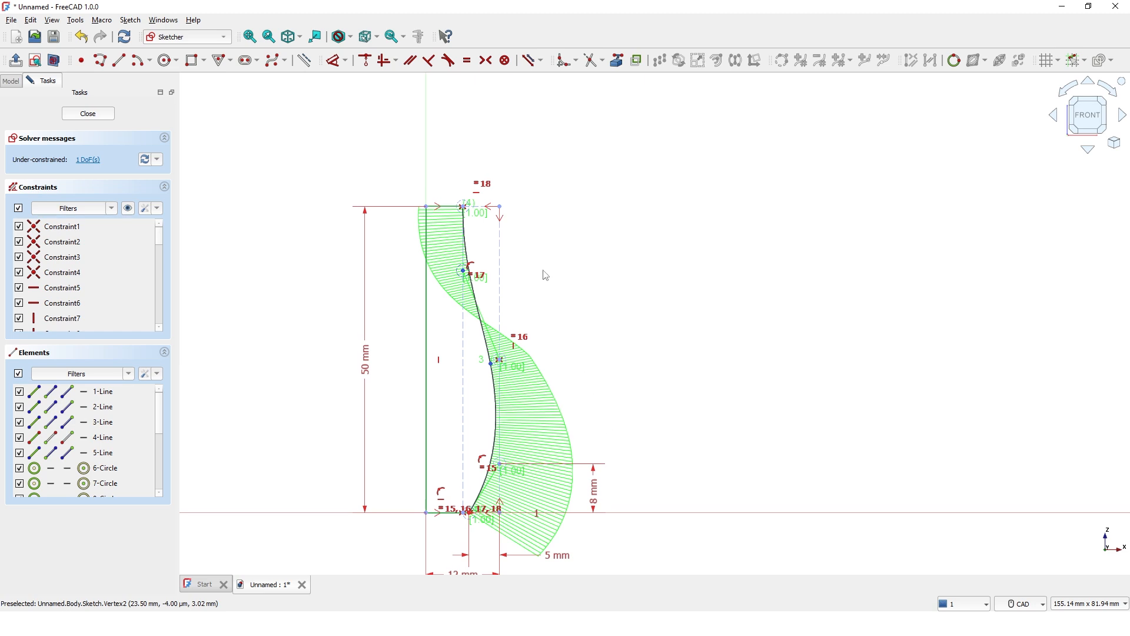
scroll(527, 260, "up", 3)
left_click(420, 289)
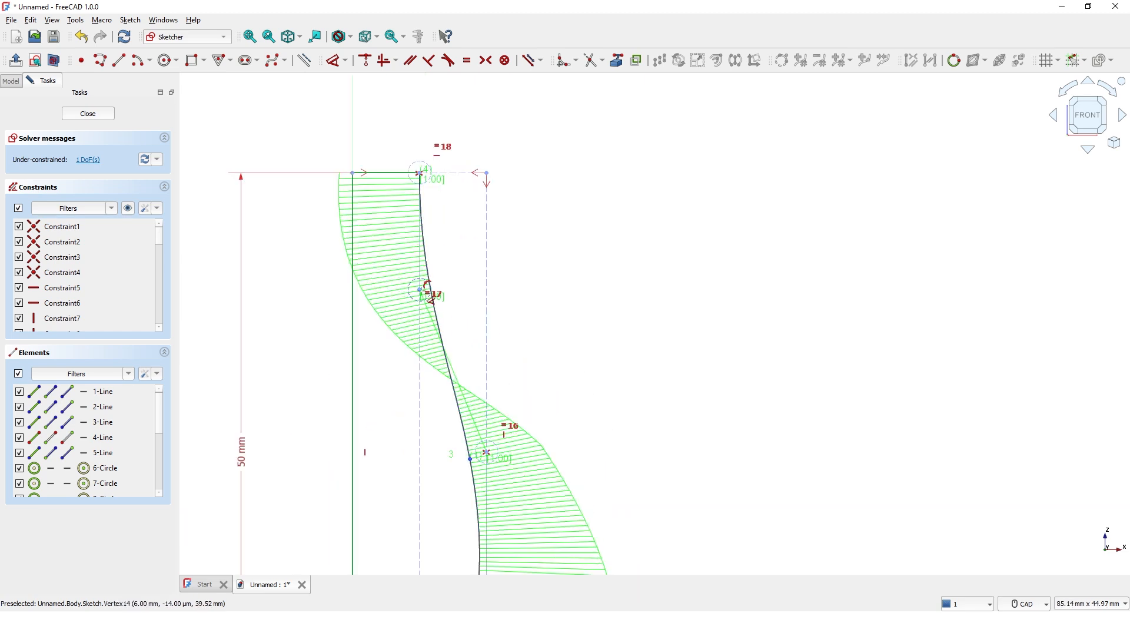
left_click(486, 173)
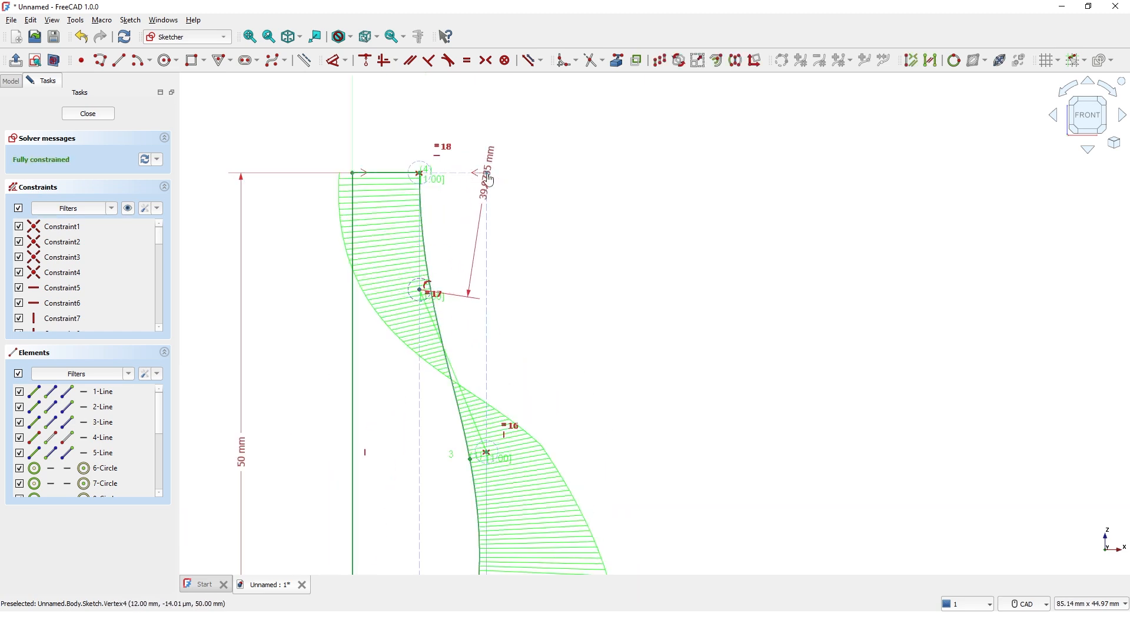
left_click(539, 223)
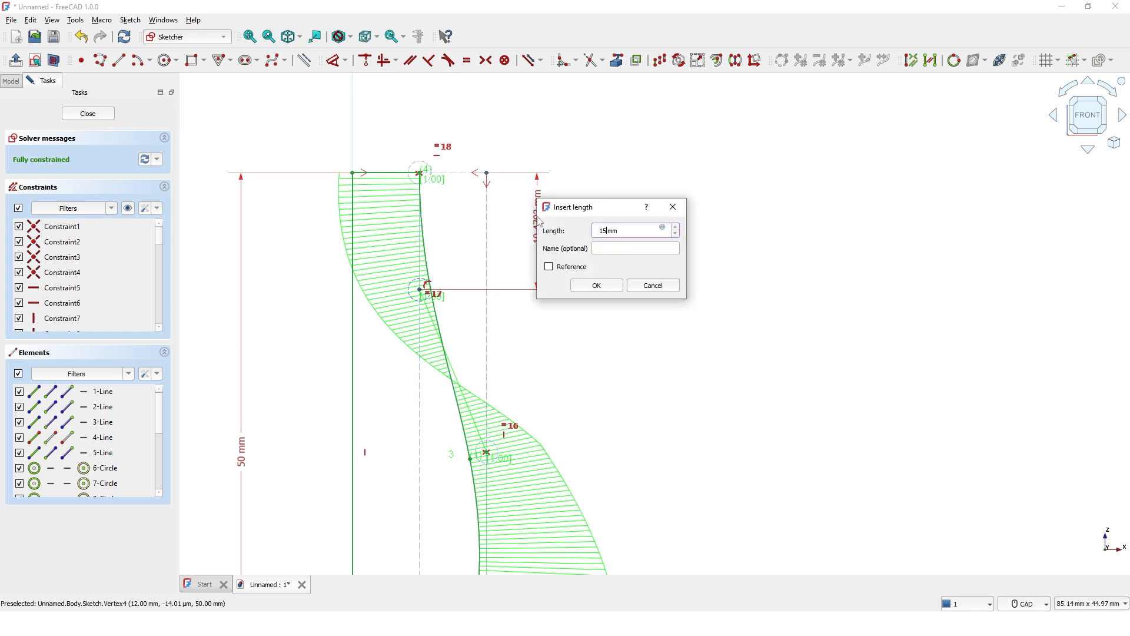
key("Return")
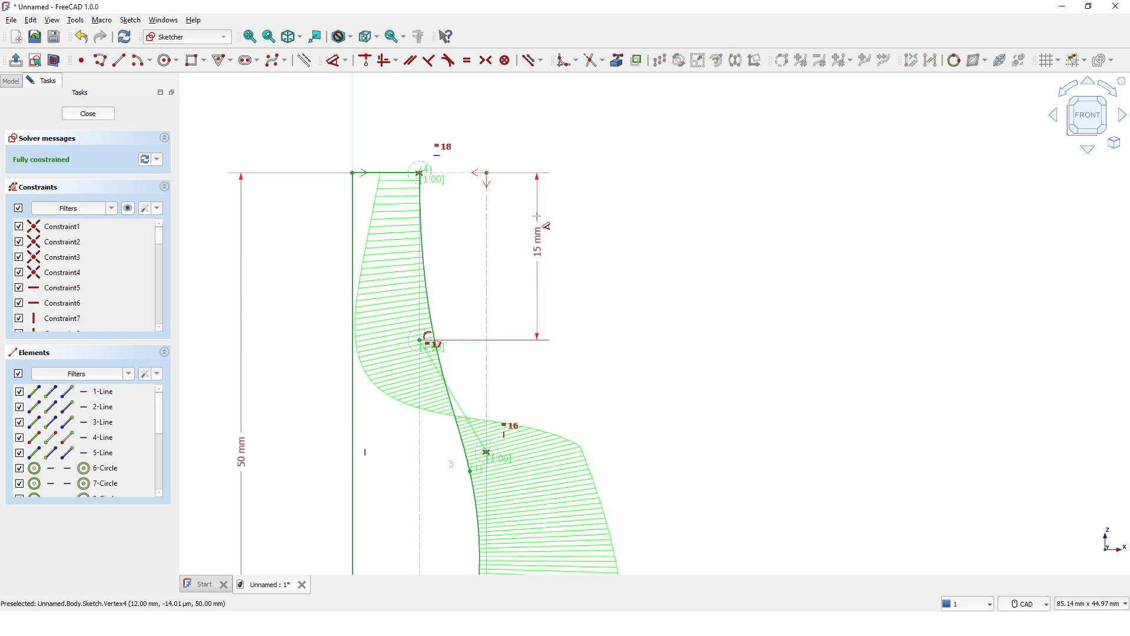
Close the sketch and revolve the profile 360° about the vertical sketch axis
scroll(537, 216, "down", 3)
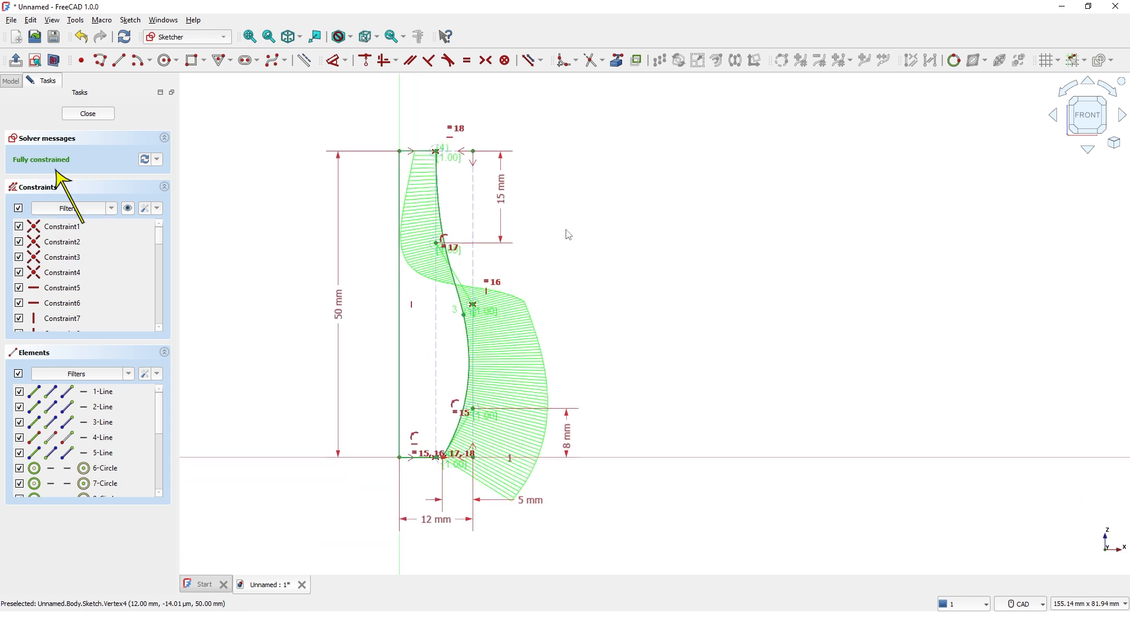
key("Escape")
left_click(88, 114)
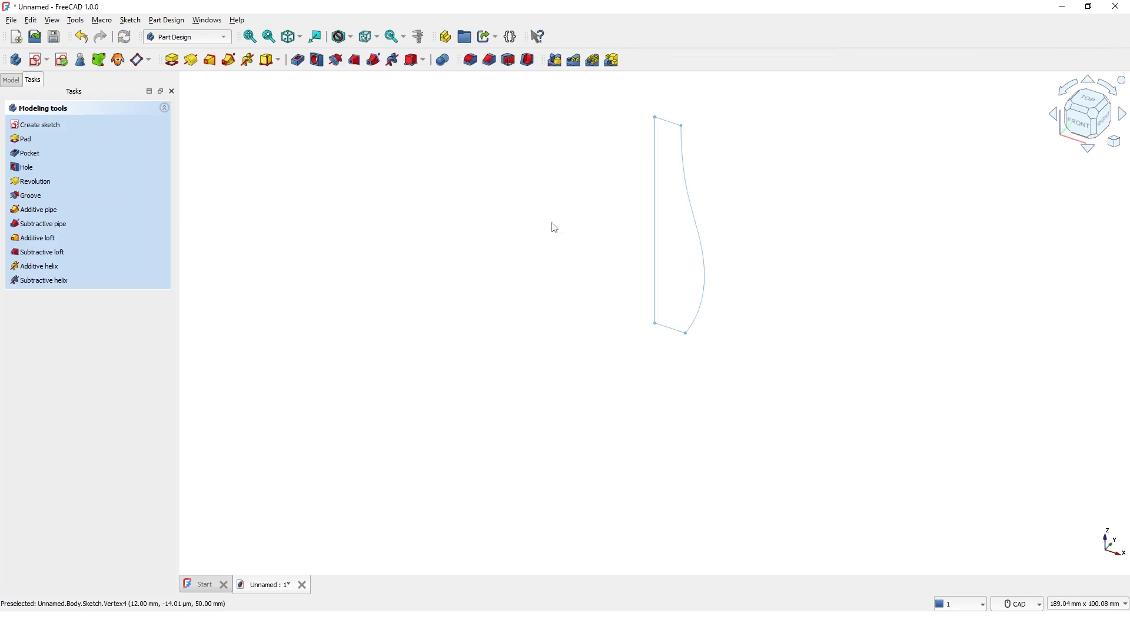
middle_click_drag(540, 235, 416, 320)
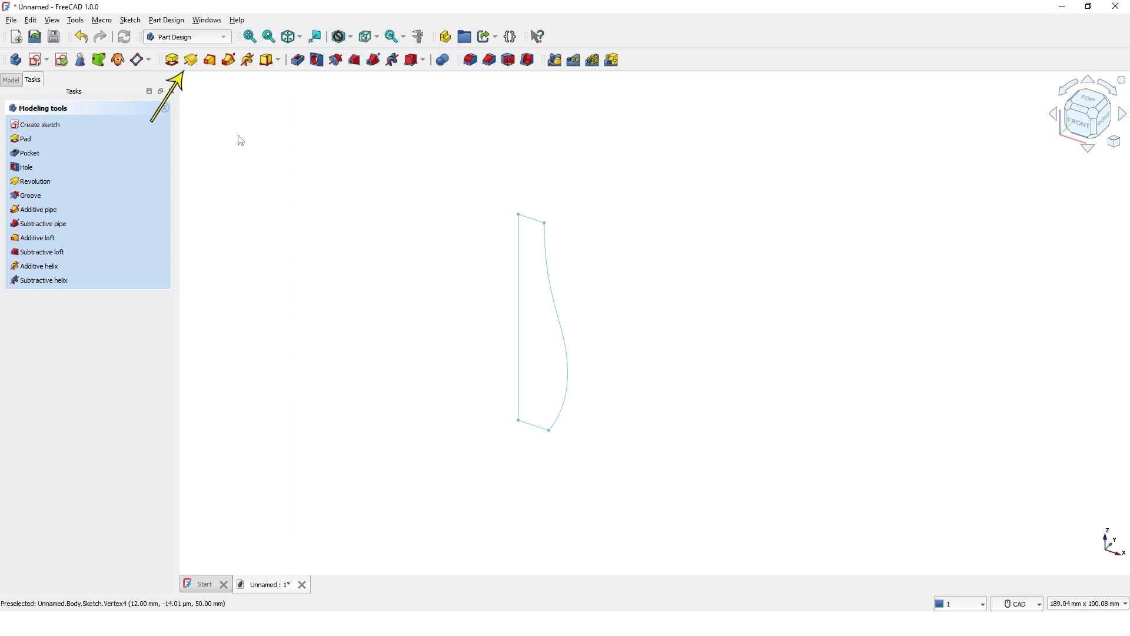
left_click(190, 59)
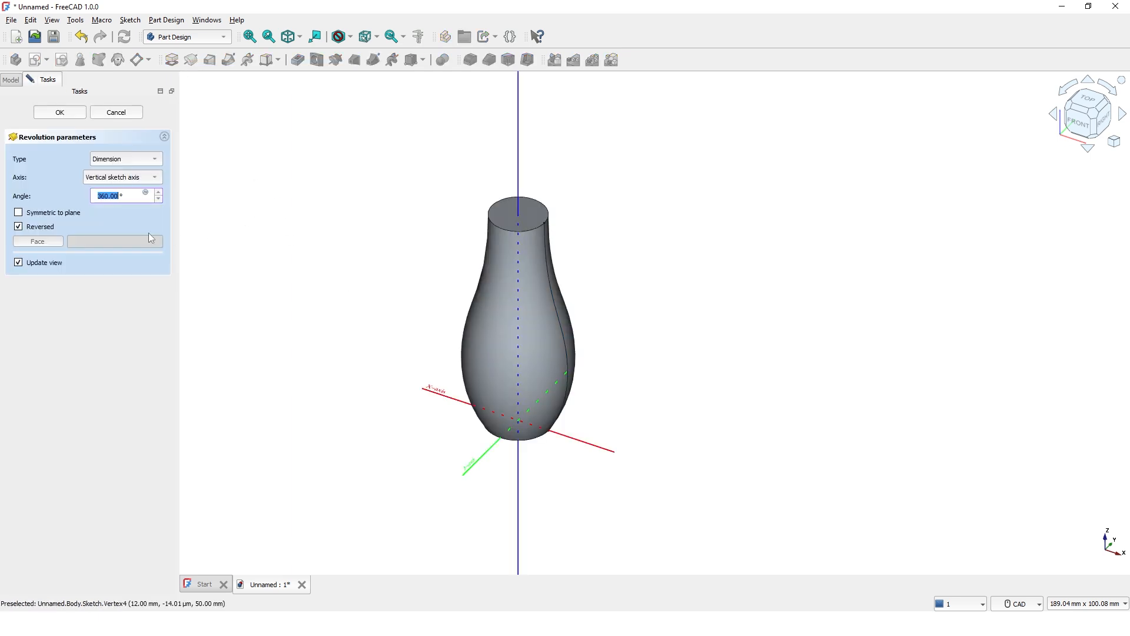
left_click(52, 117)
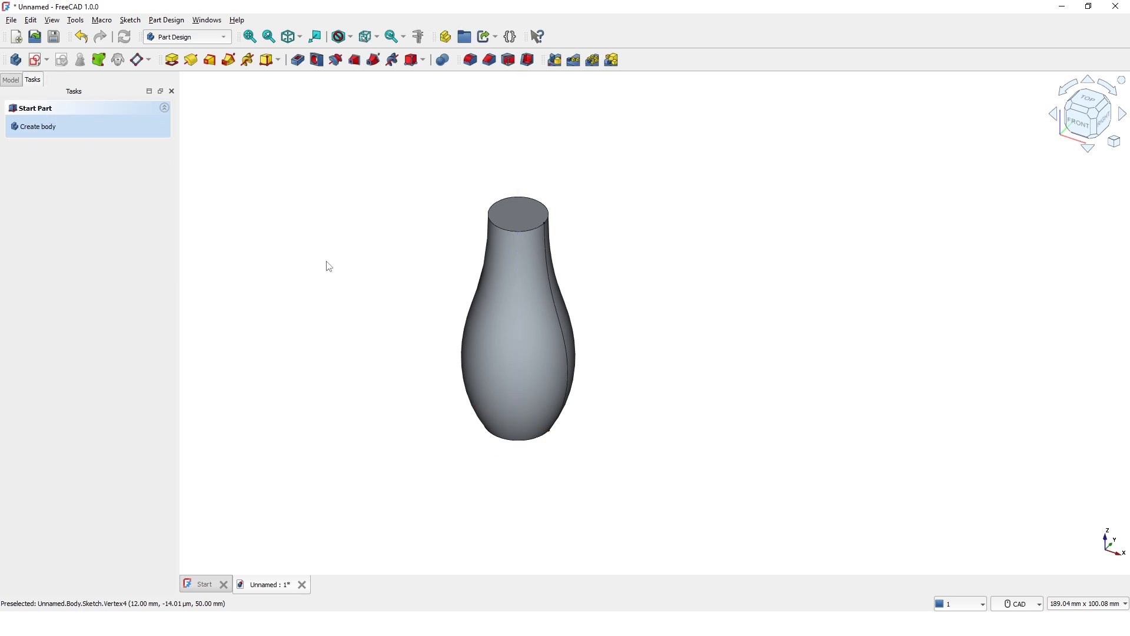
Hollow the revolved body from its top face with an inward Thickness of 1 mm, using Skin mode and the Arc join type
middle_click_drag(396, 378, 335, 399)
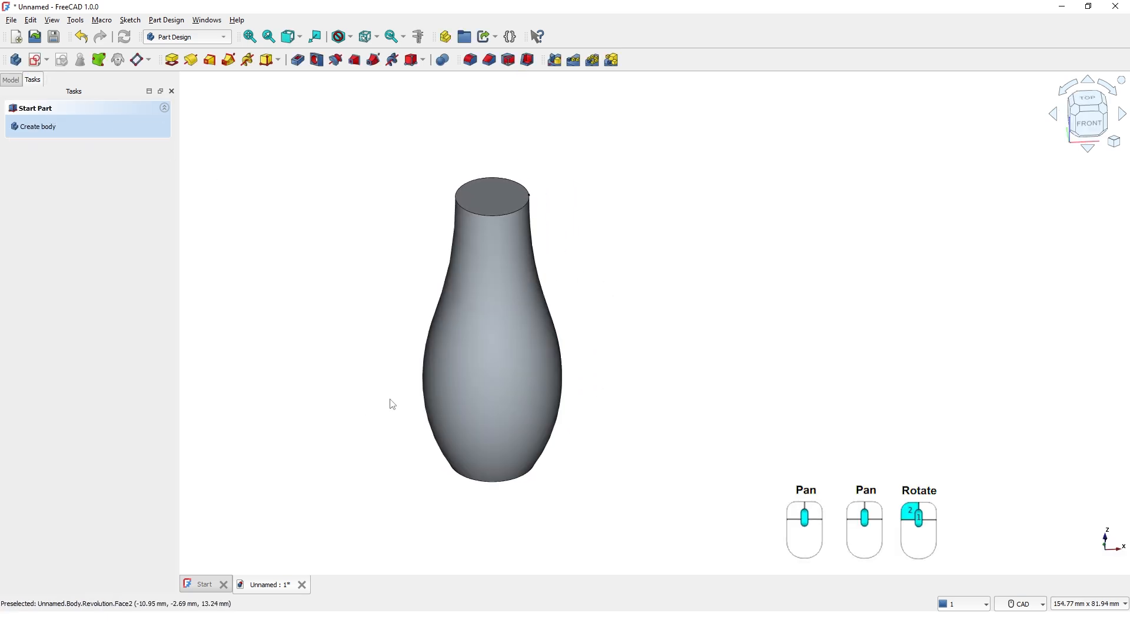
middle_click_drag(469, 380, 307, 315)
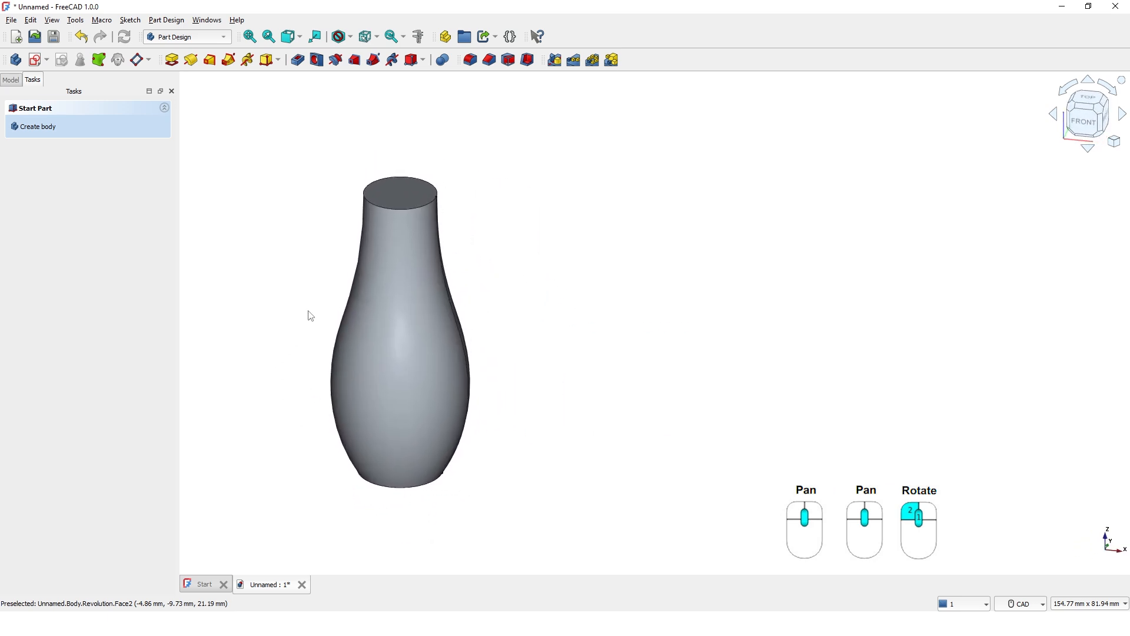
scroll(296, 265, "up", 1)
left_click(425, 179)
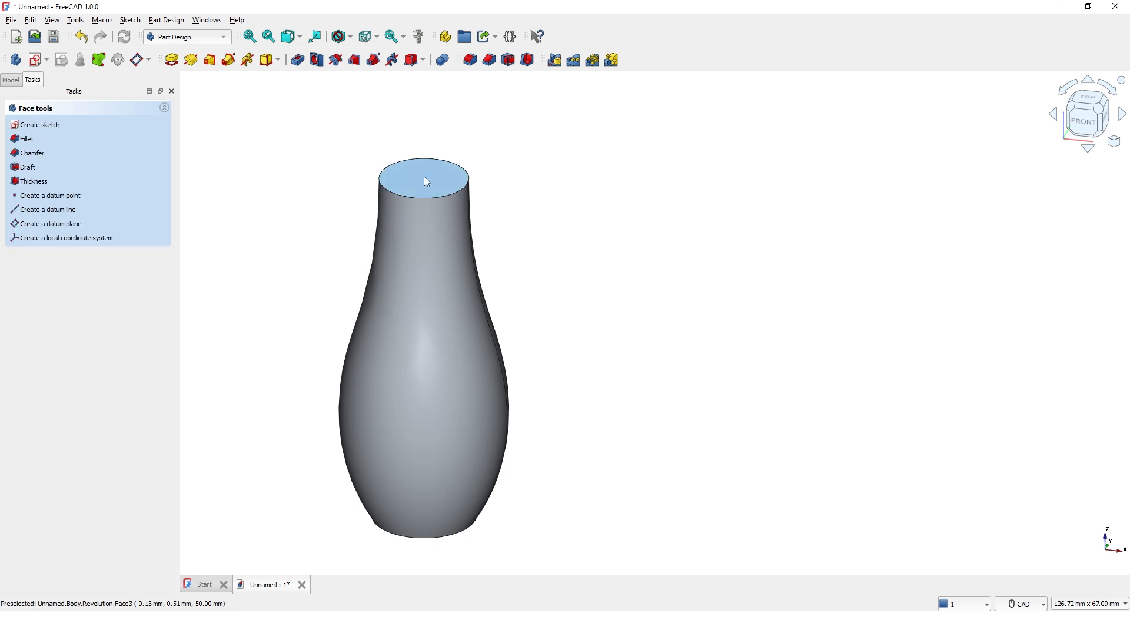
left_click(534, 66)
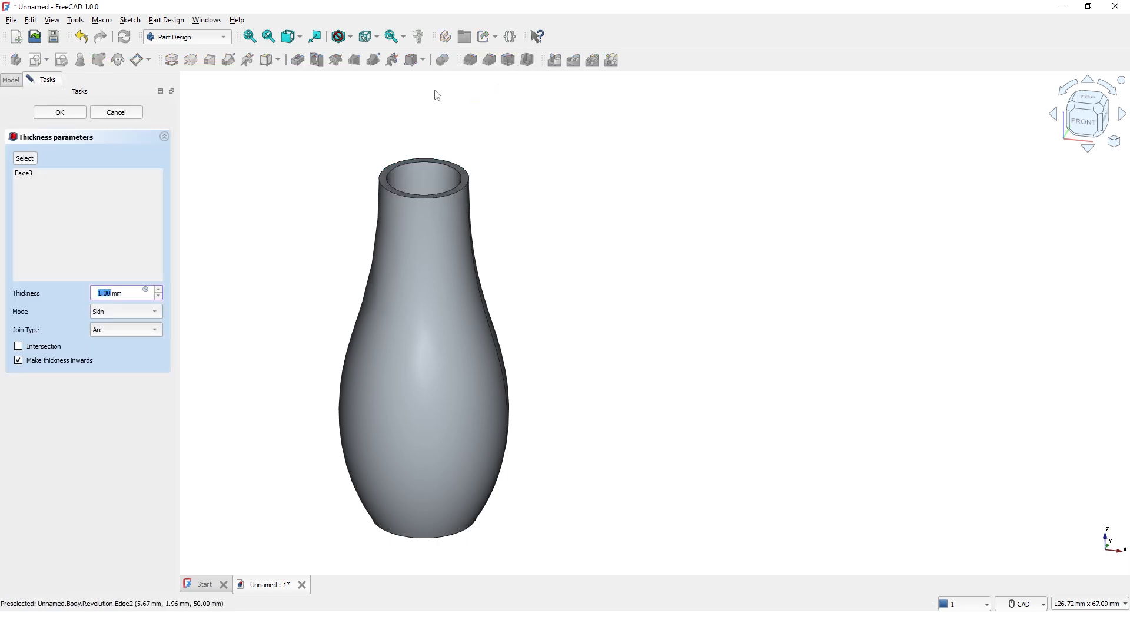
left_click(67, 112)
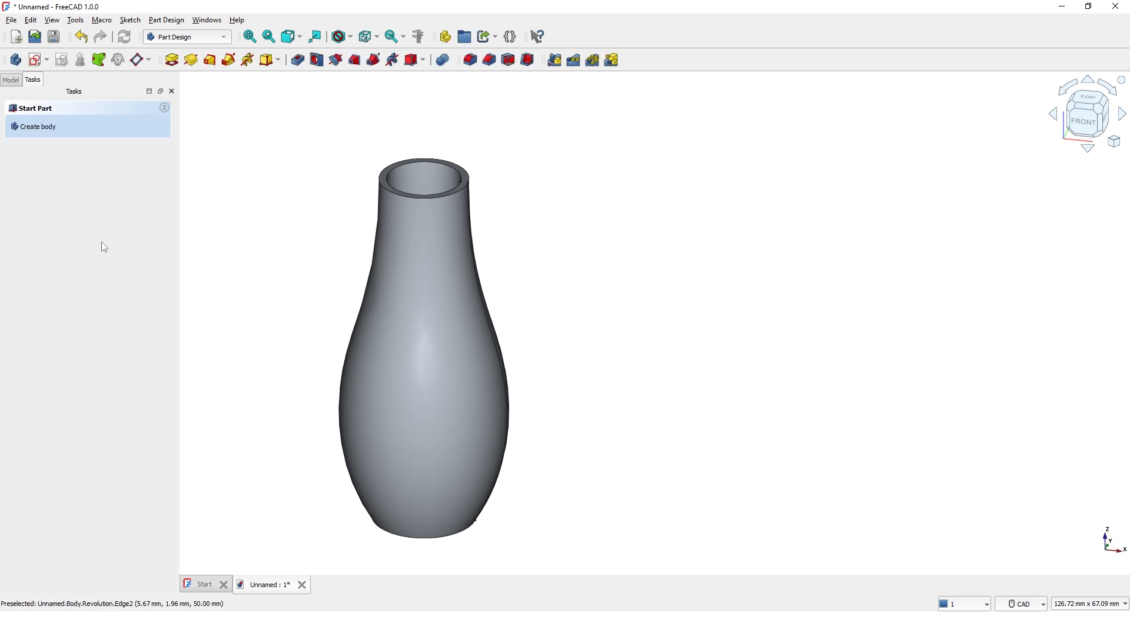
Duplicate the revolved profile's sketch on its own, excluding the XZ-plane dependency from the copy
mouse_move(274, 340)
middle_mouse_down()
mouse_move(334, 321)
mouse_move(307, 348)
middle_mouse_up()
scroll(330, 321, "down", 2)
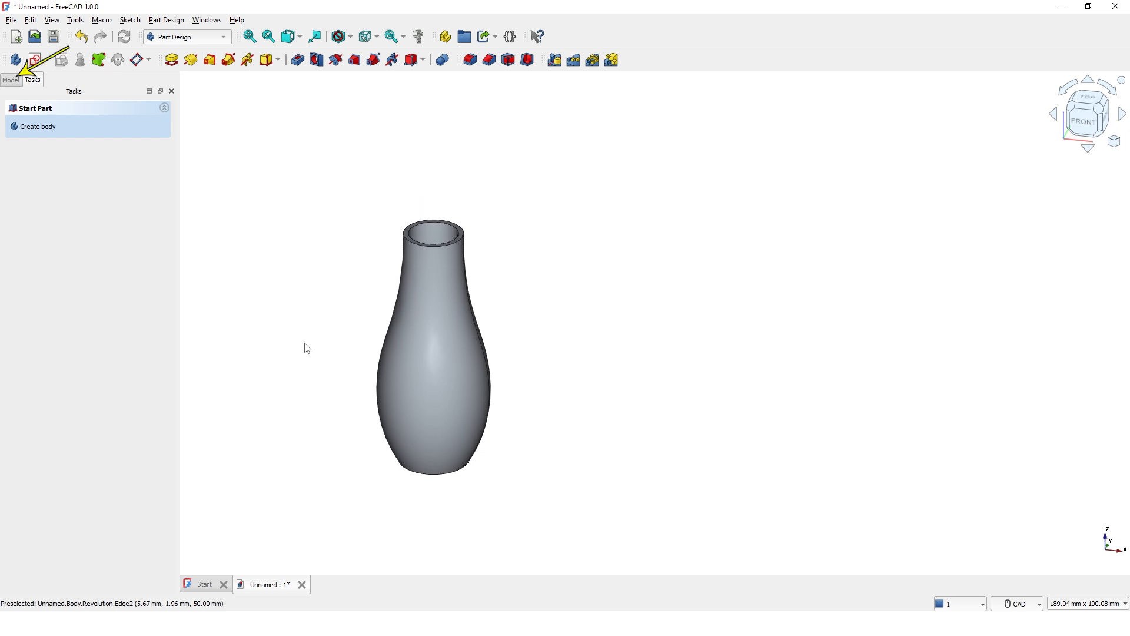
left_click(11, 81)
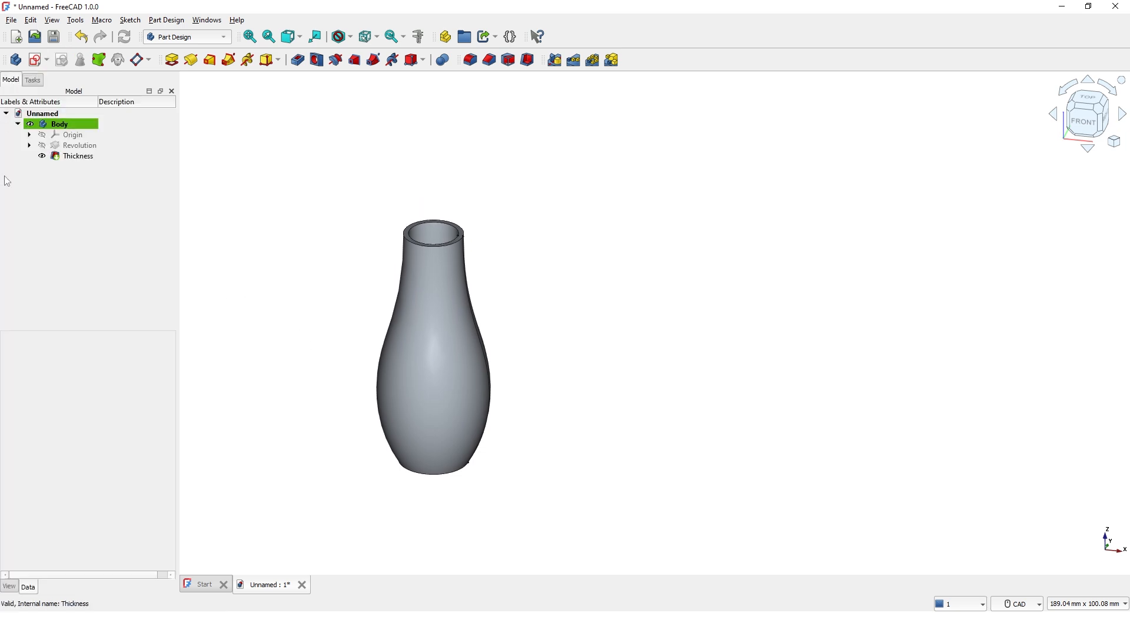
left_click(29, 146)
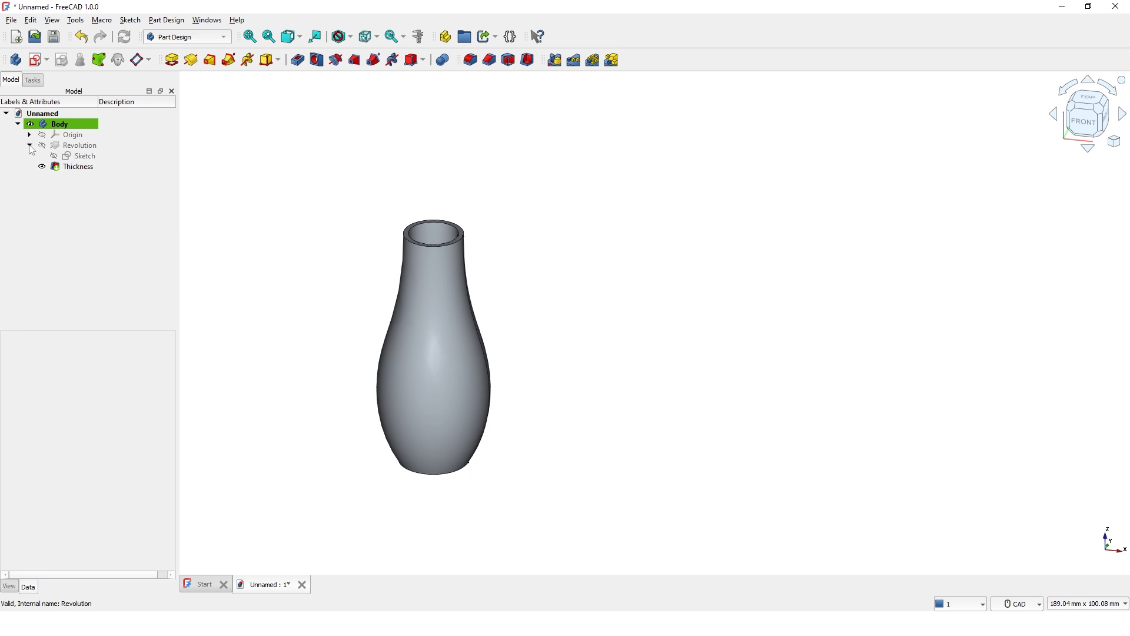
left_click(75, 157)
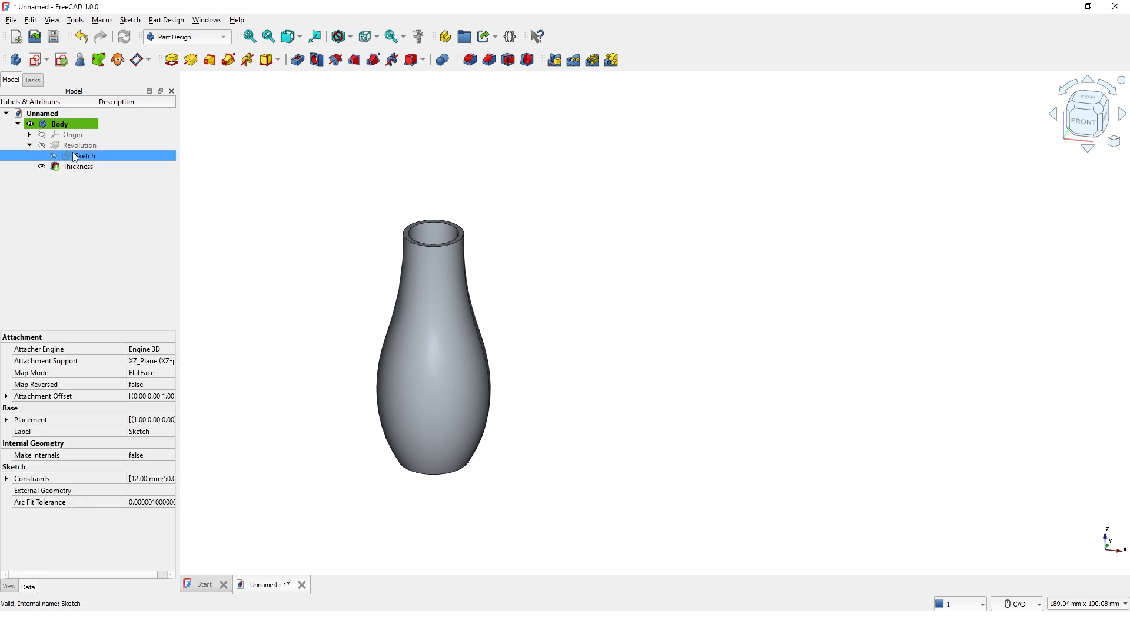
key("ctrl+e")
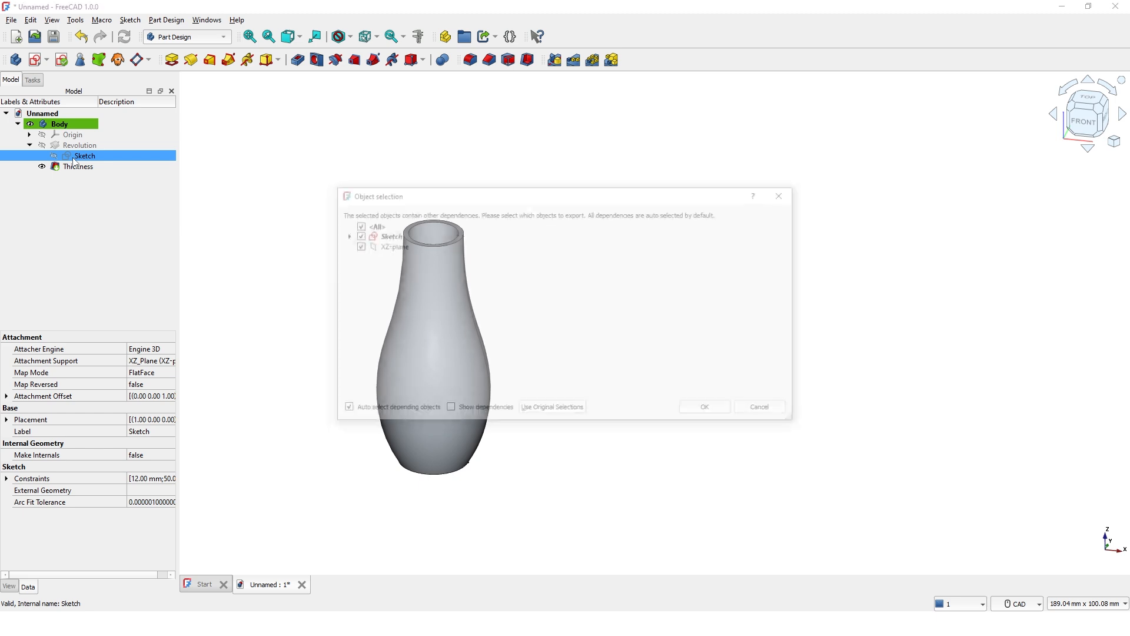
left_click(361, 249)
left_click(356, 246)
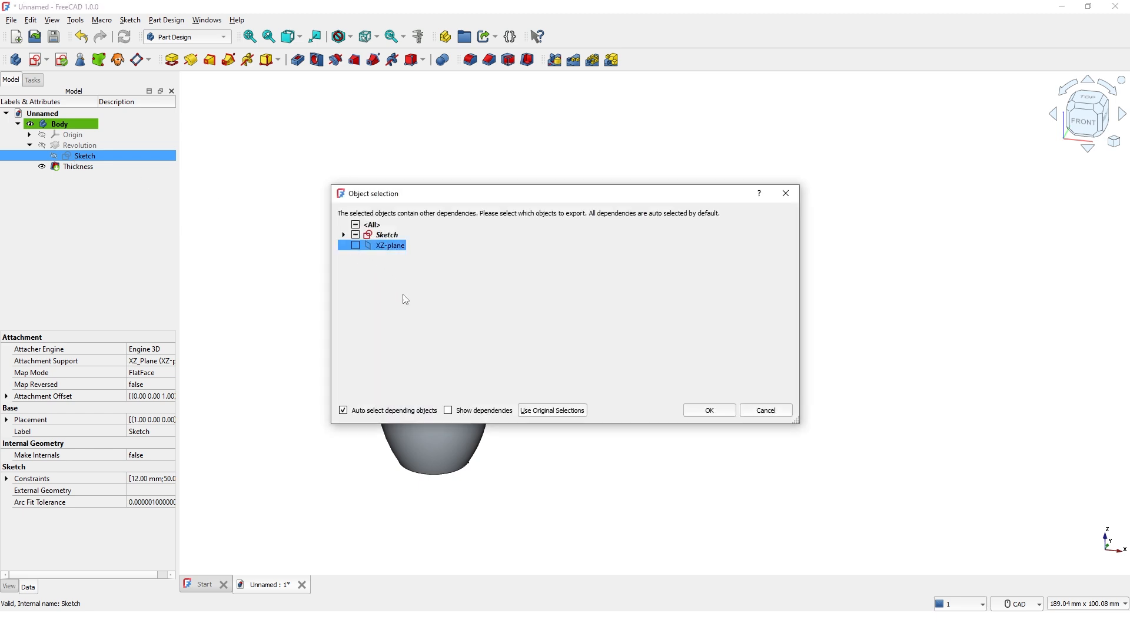
left_click(711, 409)
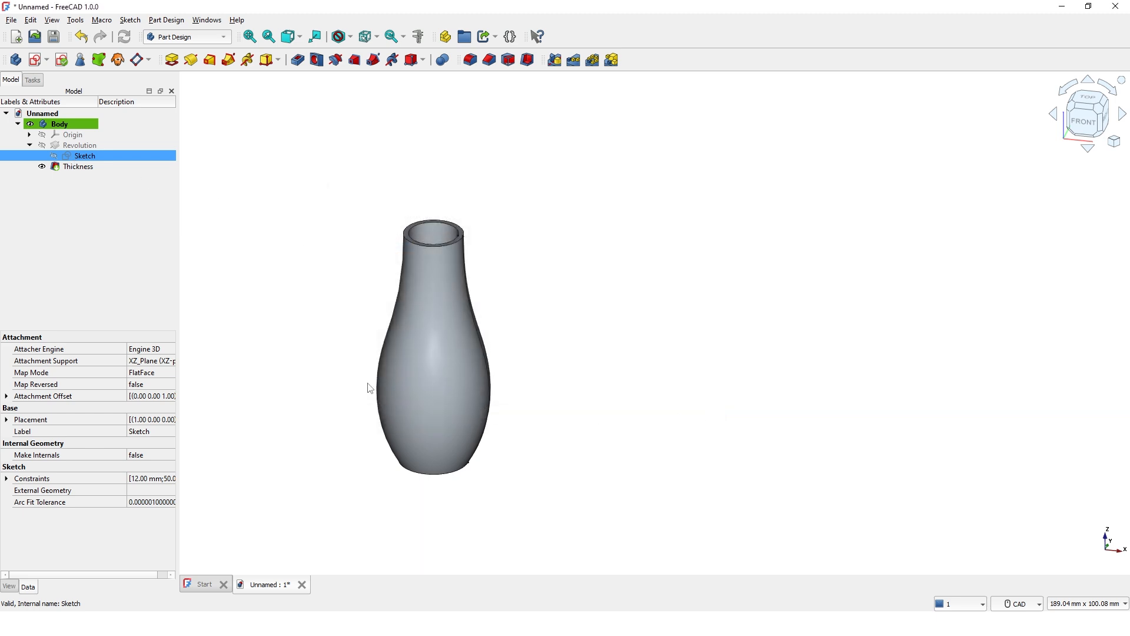
left_click(57, 238)
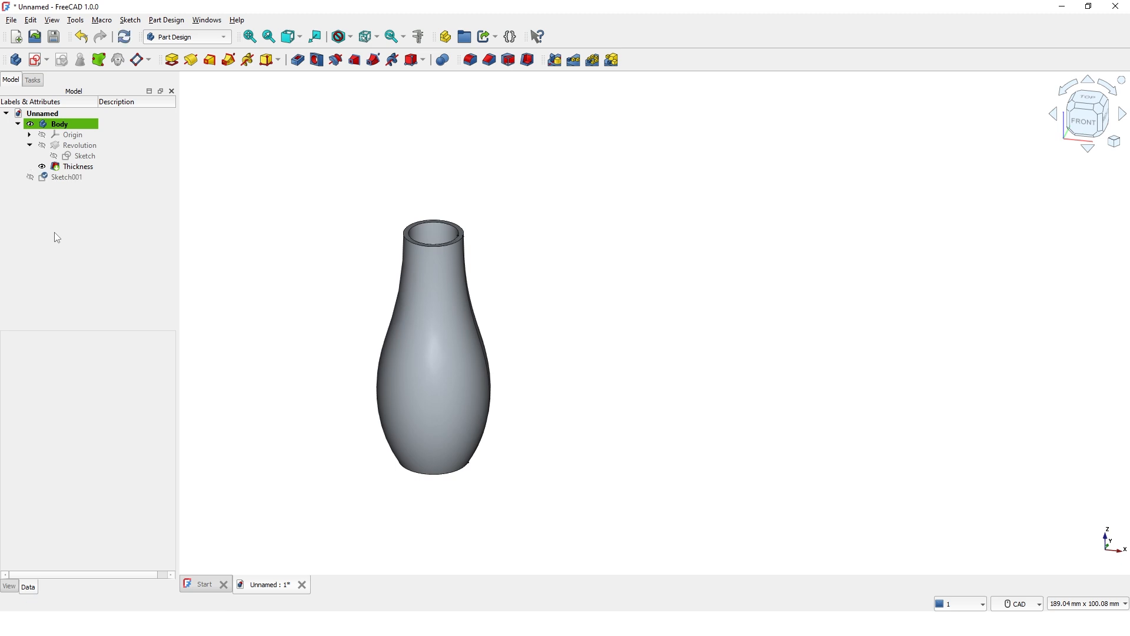
Hide the Thickness feature, show the duplicated sketch and open it for editing
left_click(66, 179)
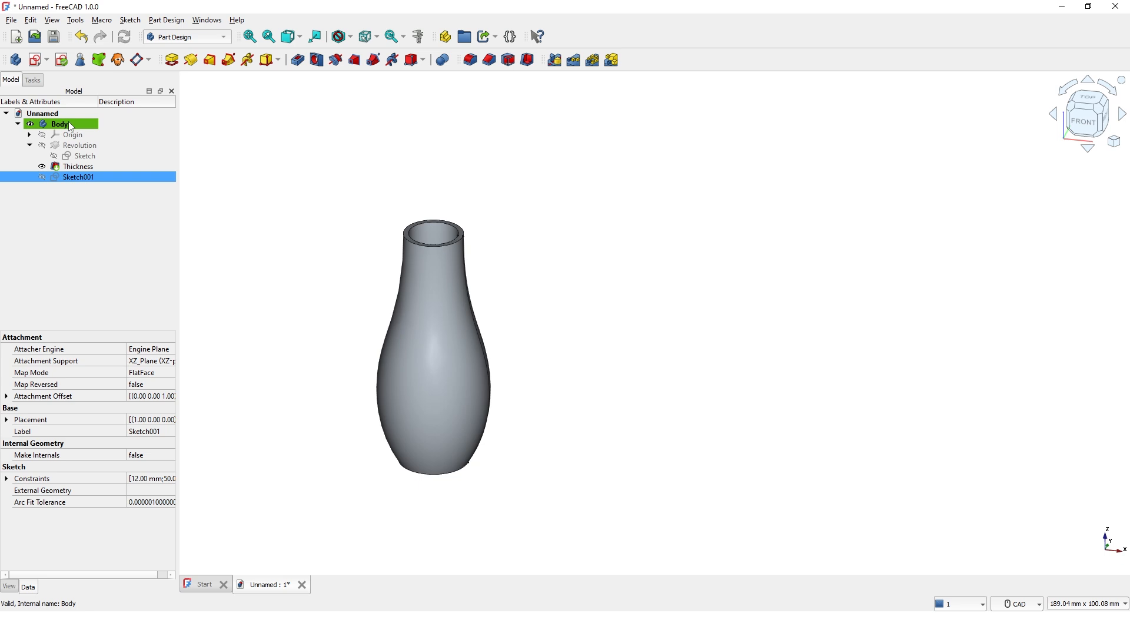
left_click(42, 166)
left_click(43, 177)
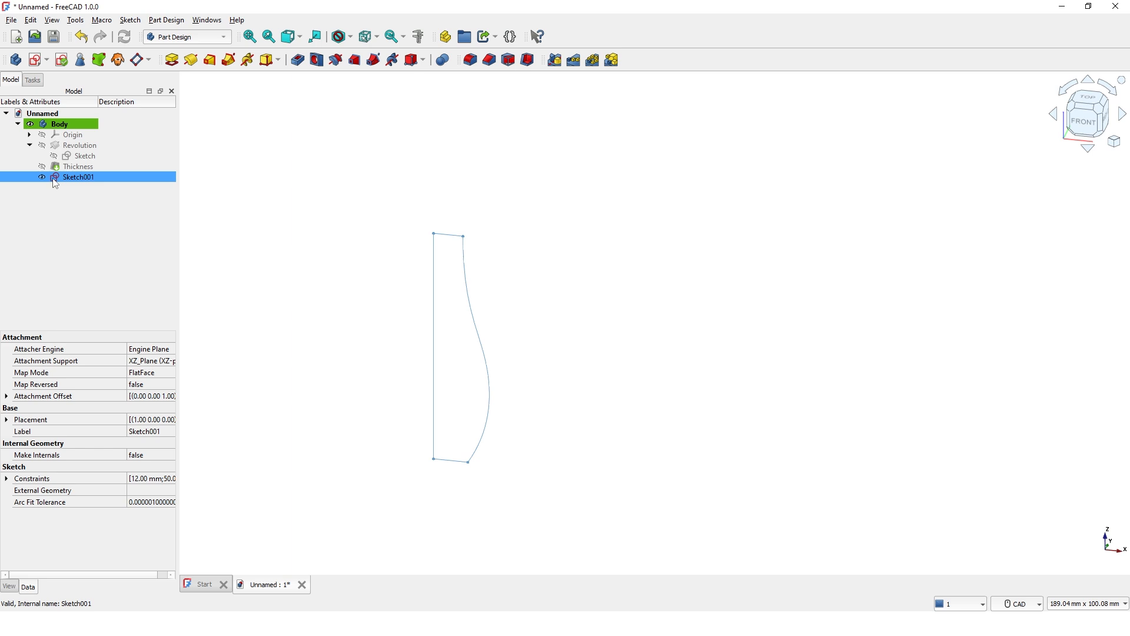
right_click(55, 183)
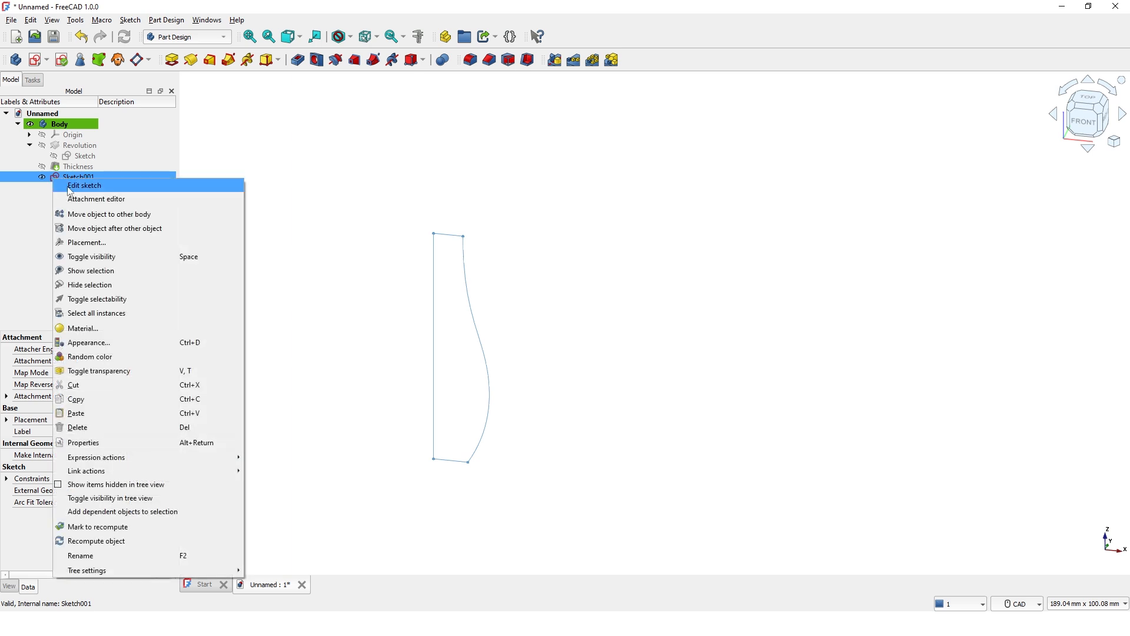
left_click(84, 185)
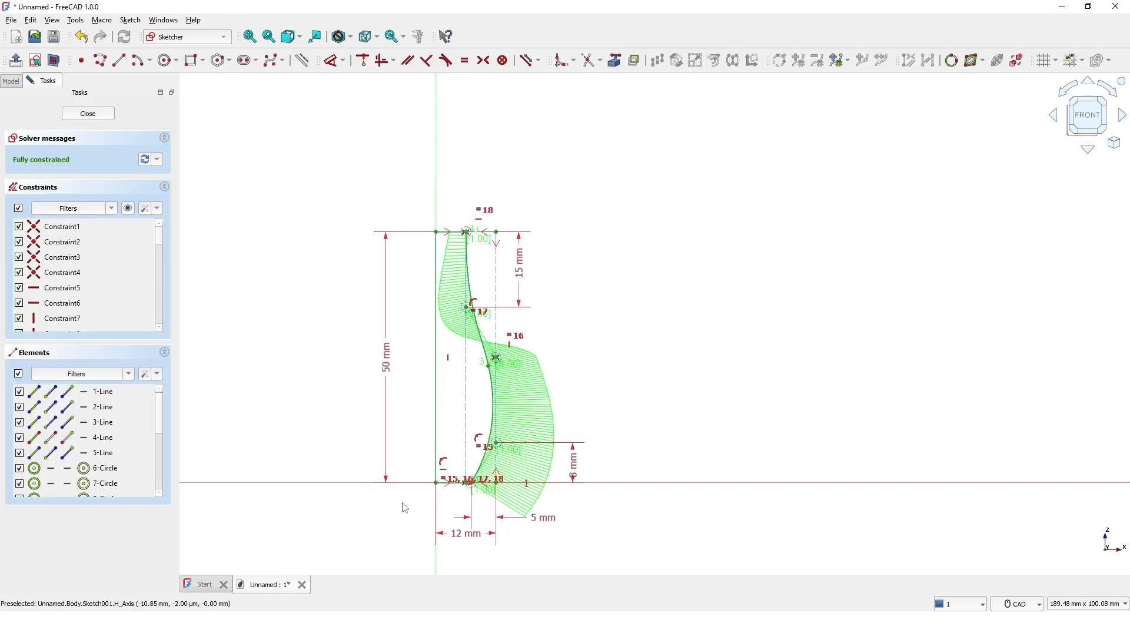
Convert the duplicated profile's vertical axis line and bottom line to construction geometry
scroll(432, 517, "up", 5)
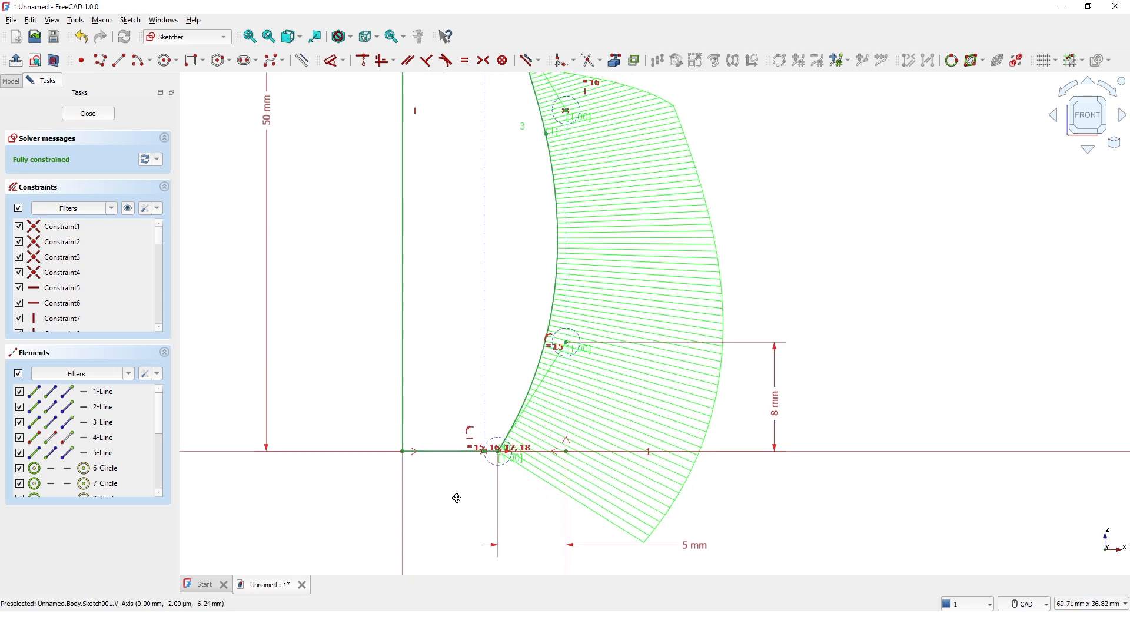
left_click(400, 207)
left_click(302, 60)
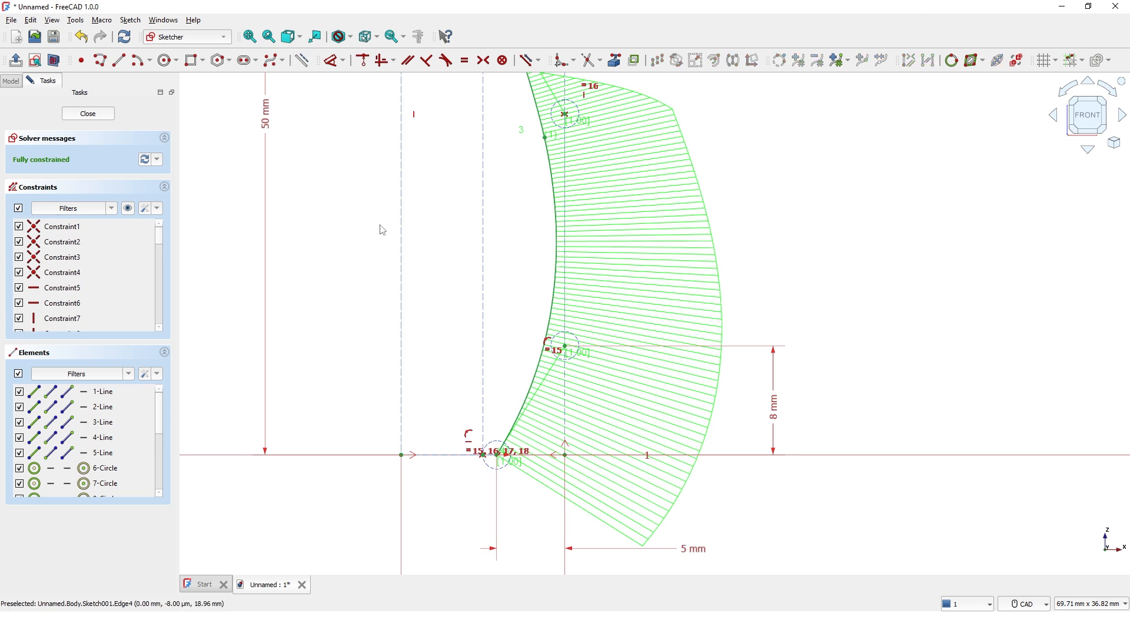
Convert the duplicated profile's top line to construction geometry and close the sketch
scroll(382, 229, "down", 2)
middle_click_drag(383, 211, 366, 374)
middle_click_drag(358, 258, 348, 359)
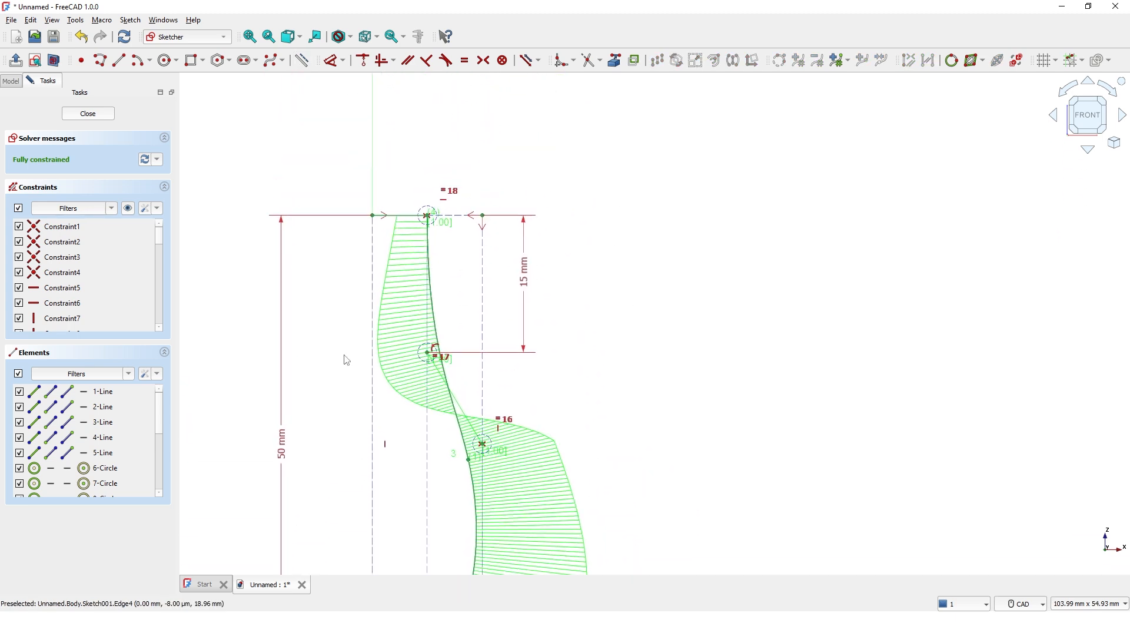
scroll(383, 232, "up", 5)
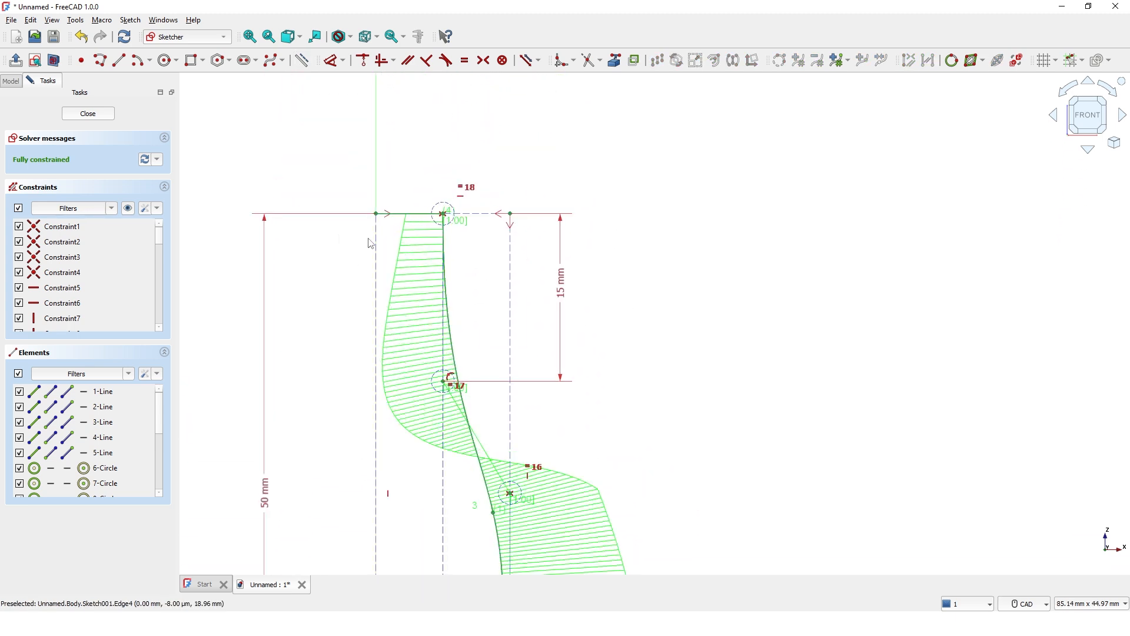
left_click(401, 203)
left_click(302, 60)
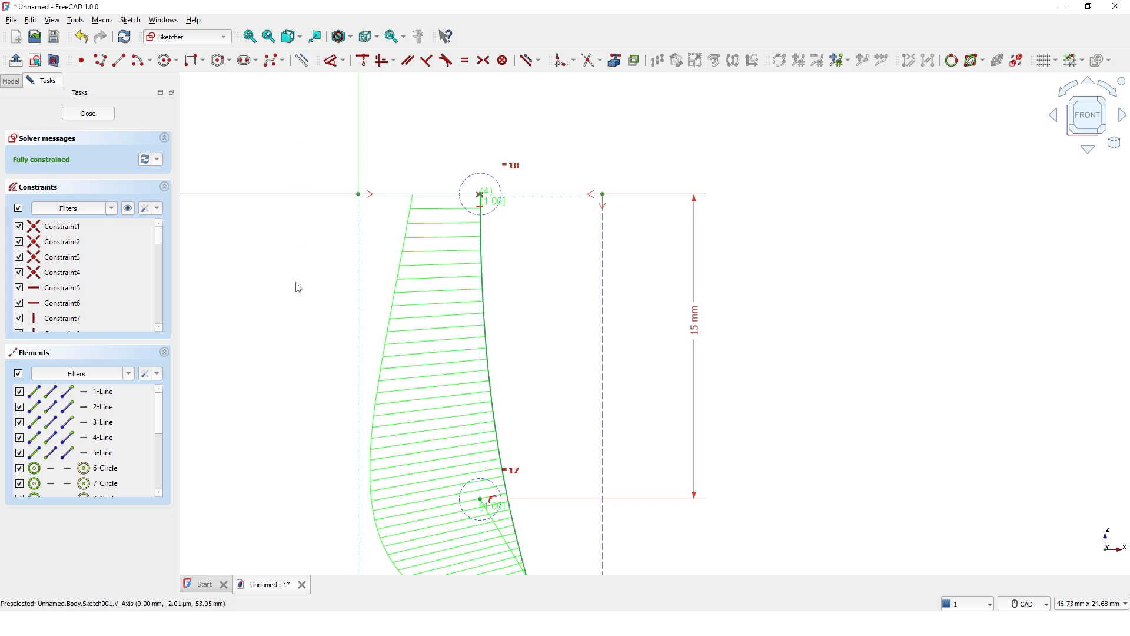
scroll(297, 287, "down", 5)
mouse_move(298, 328)
middle_mouse_down()
mouse_move(305, 255)
mouse_move(339, 231)
middle_mouse_up()
scroll(339, 232, "down", 1)
middle_click_drag(323, 318, 329, 311)
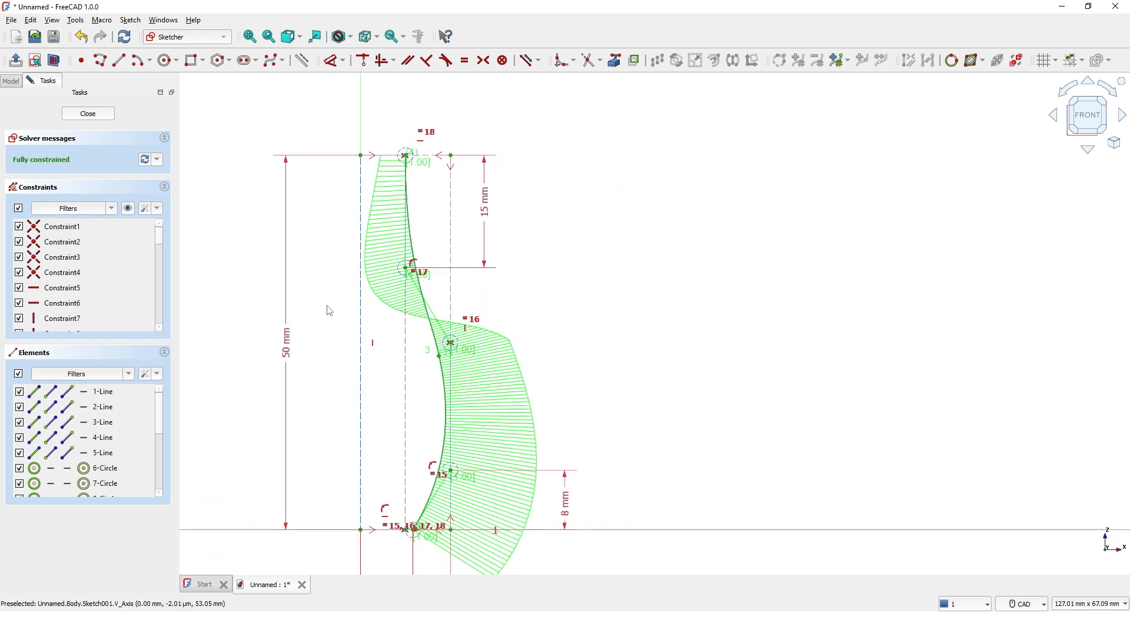
left_click(94, 114)
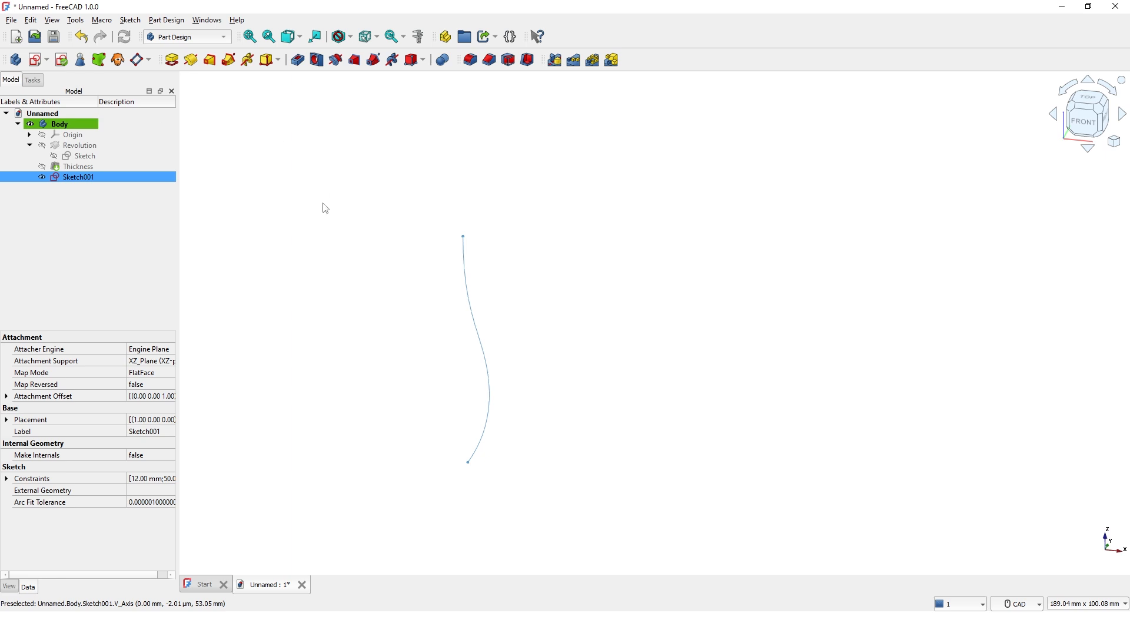
Create a new sketch on the XY-plane
left_click(35, 61)
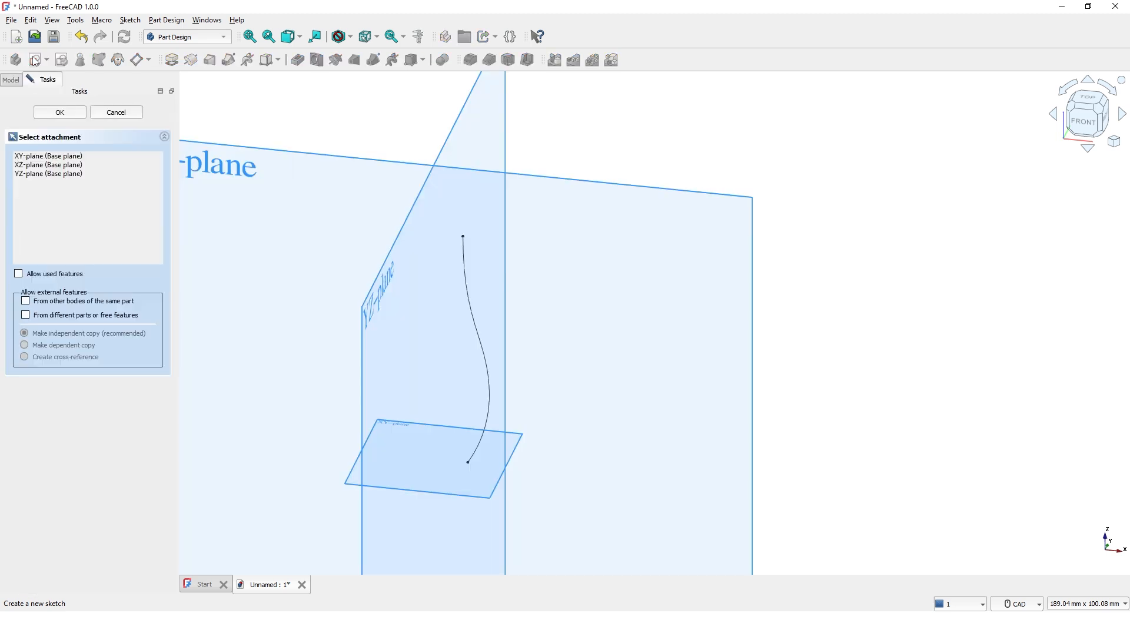
middle_click_drag(429, 411, 448, 334)
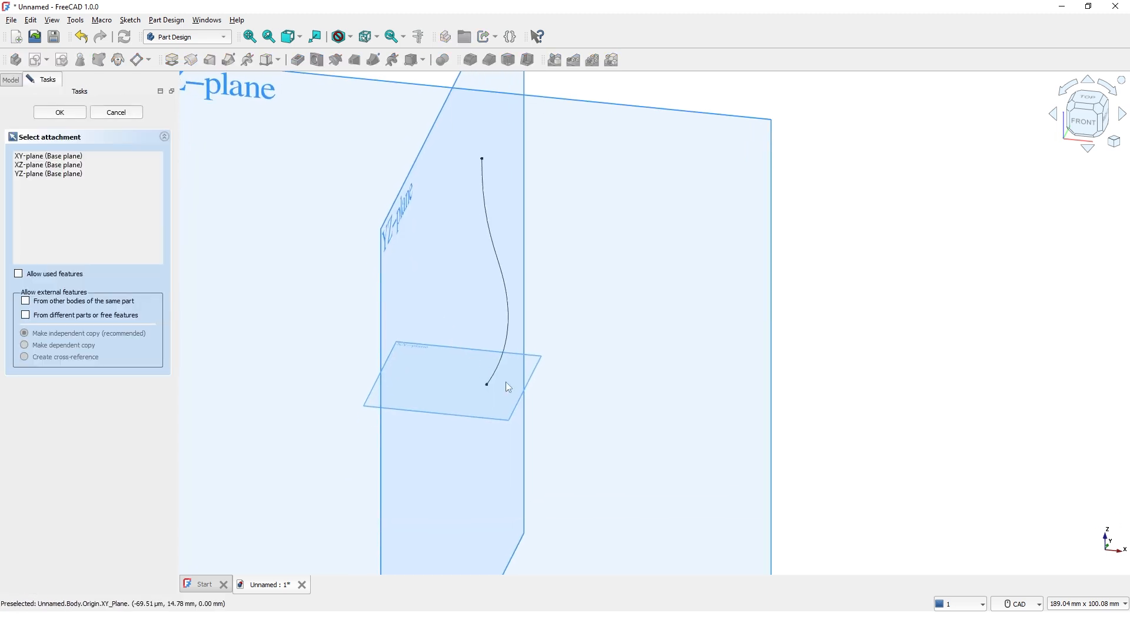
left_click(509, 419)
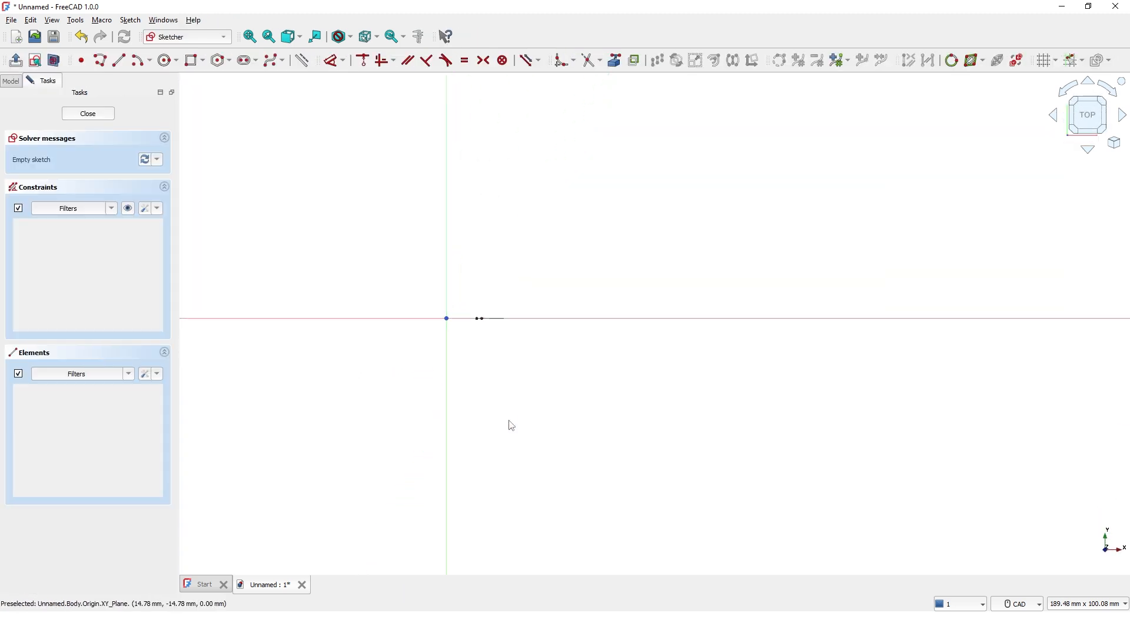
Link the lower endpoint of the B-spline curve into the new sketch as external geometry
scroll(452, 347, "up", 4)
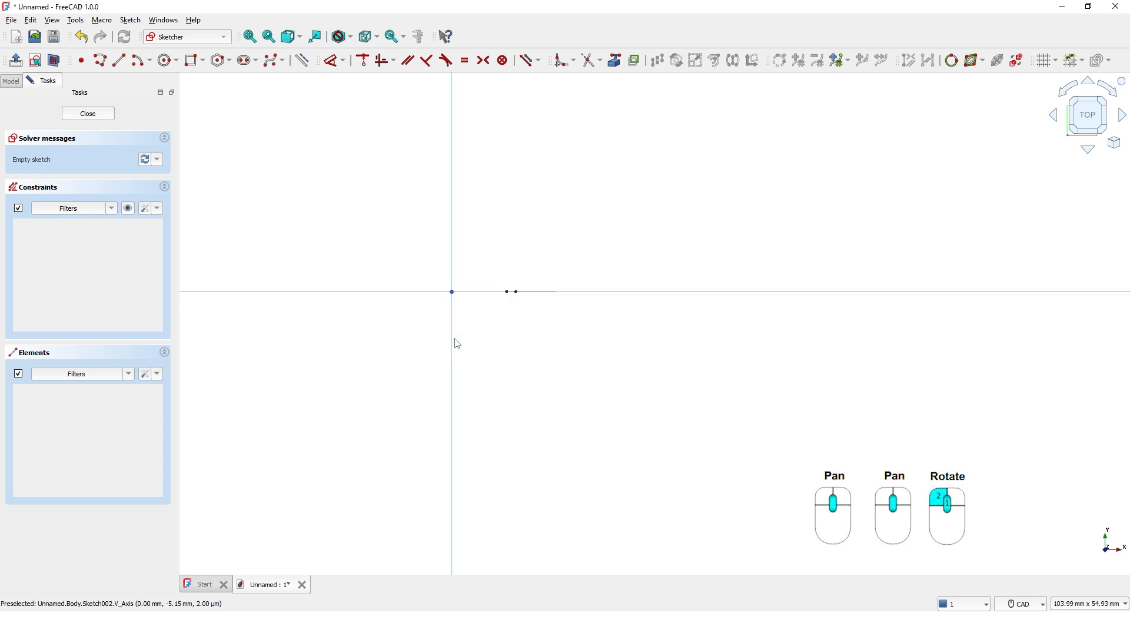
middle_click_drag(503, 336, 530, 300)
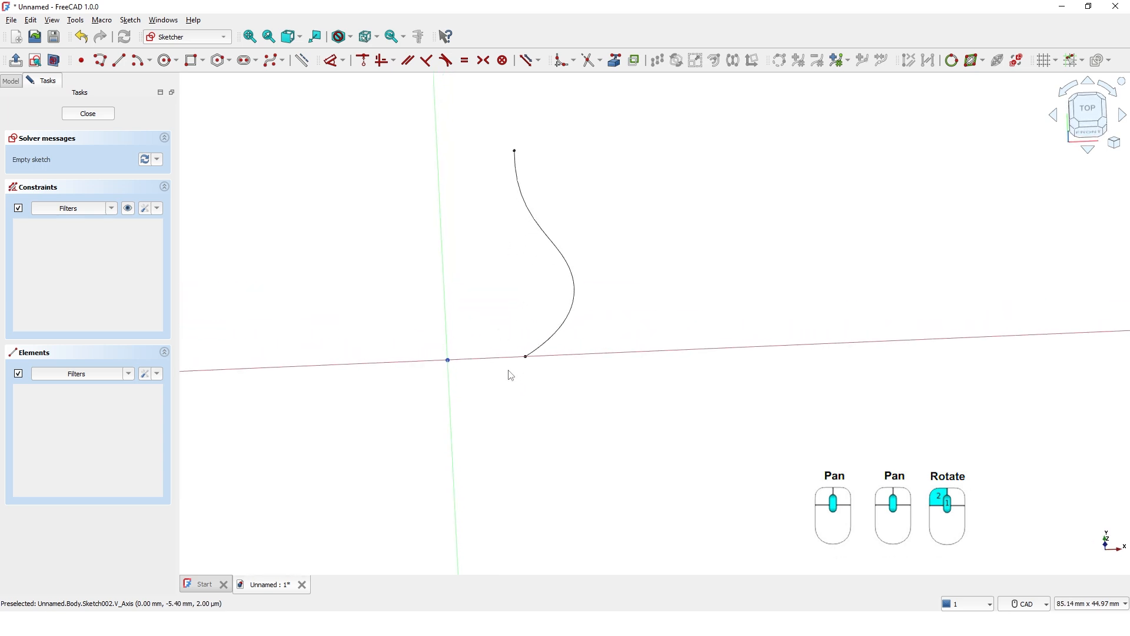
scroll(505, 377, "up", 3)
middle_click_drag(505, 377, 533, 467)
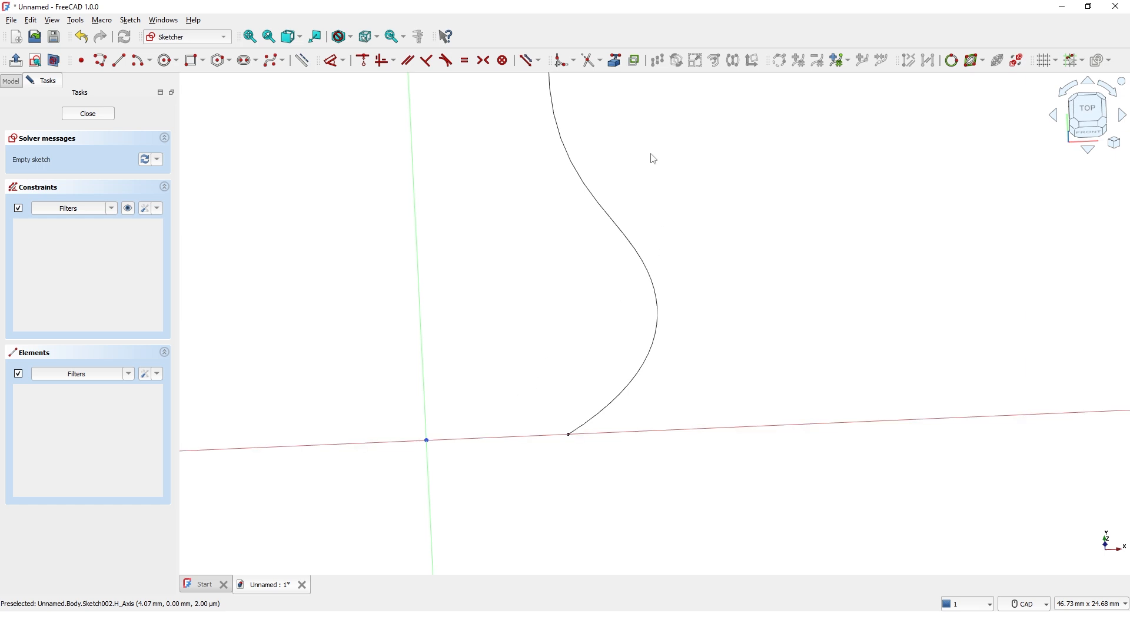
left_click(616, 61)
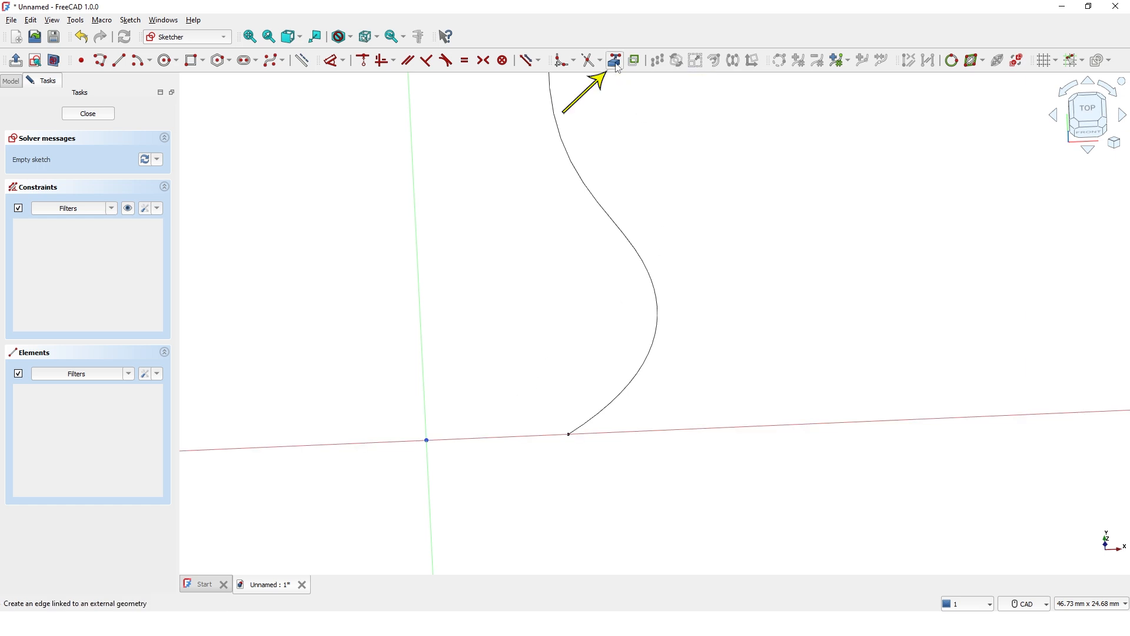
left_click(568, 436)
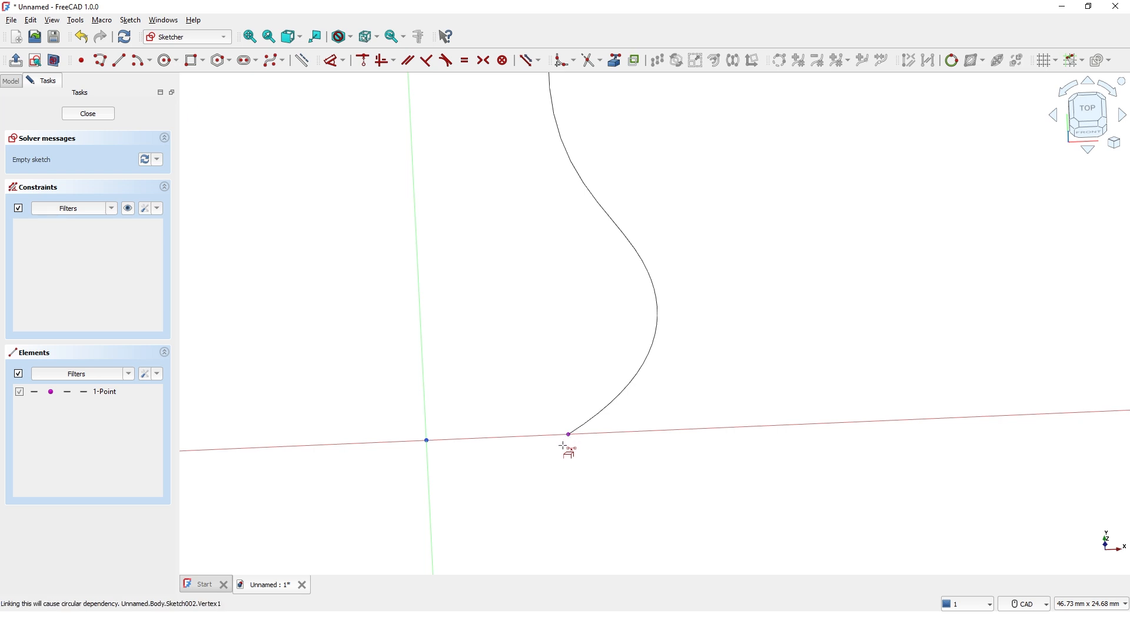
middle_click_drag(565, 462, 530, 454)
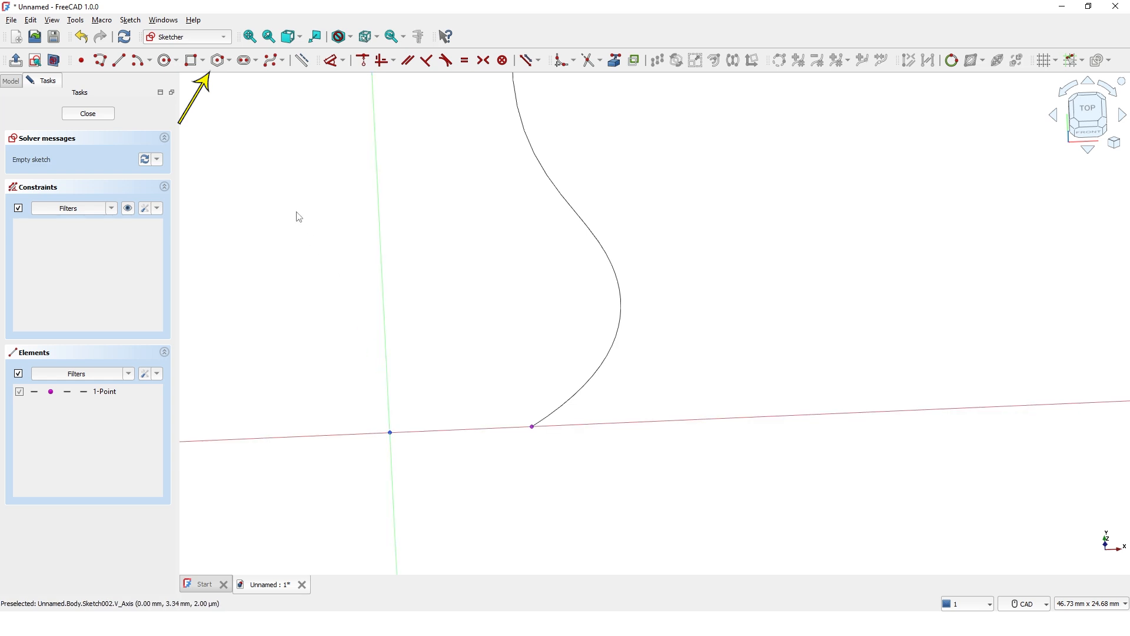
Draw an equilateral triangle centred on the linked spline endpoint, with a 4 mm centre-to-corner distance and one corner on the horizontal axis
left_click(229, 60)
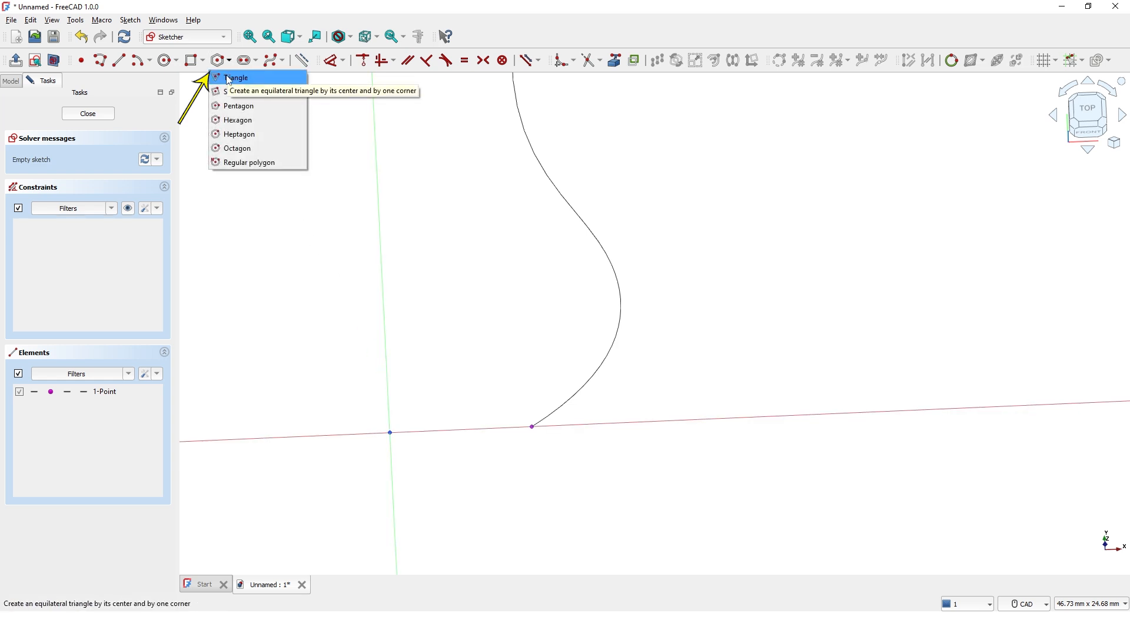
left_click(229, 78)
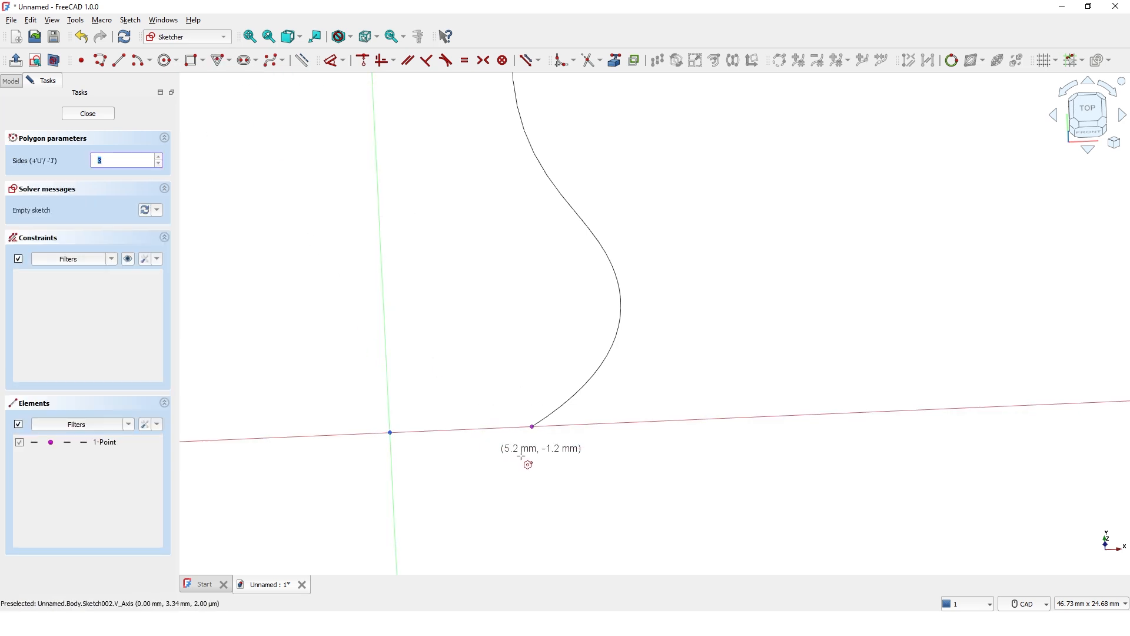
scroll(526, 453, "up", 2)
scroll(526, 454, "up", 3)
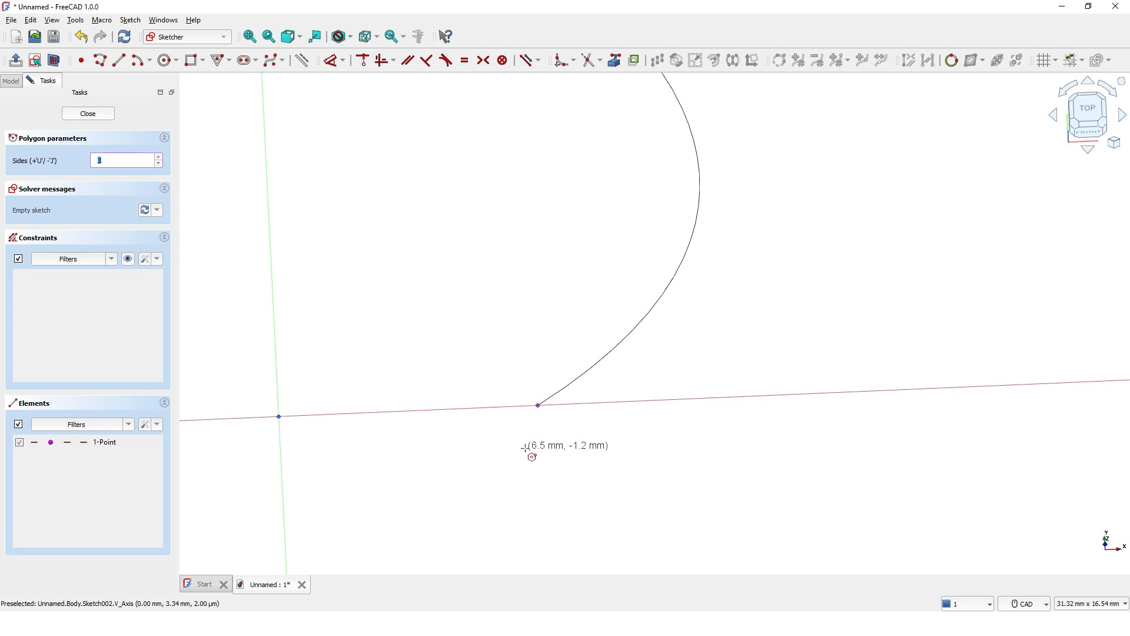
left_click(541, 395)
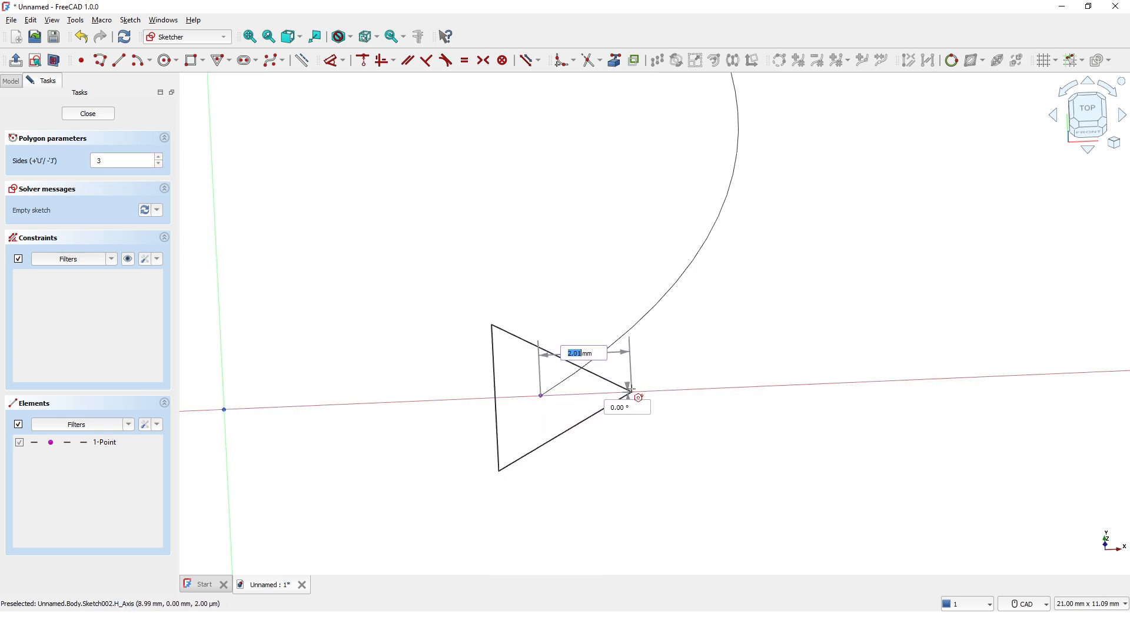
type("4")
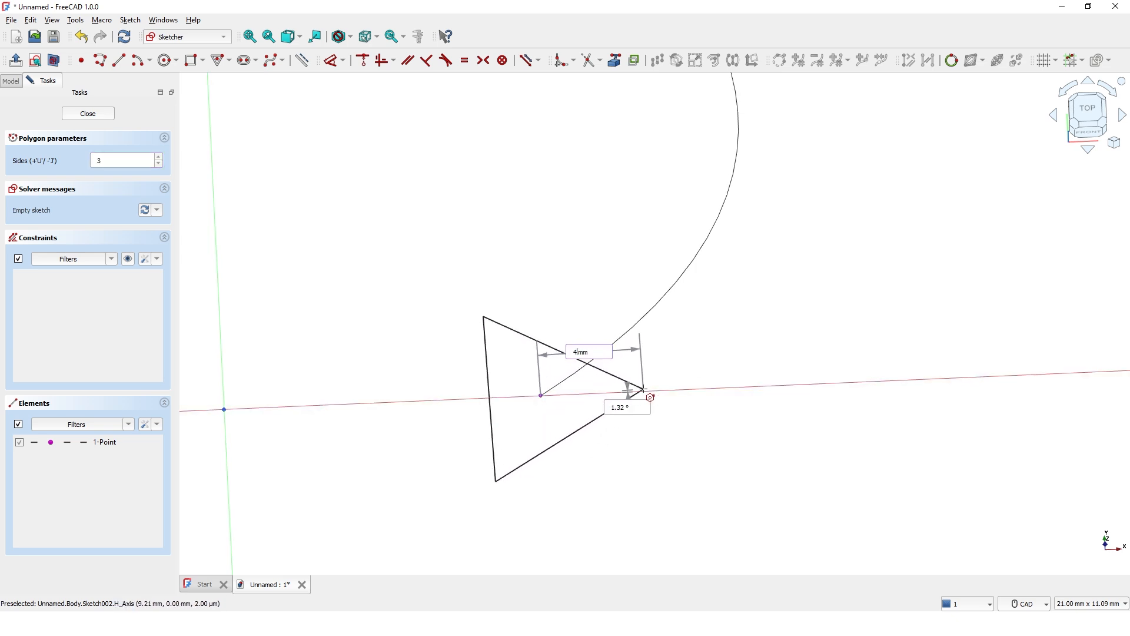
key("Tab")
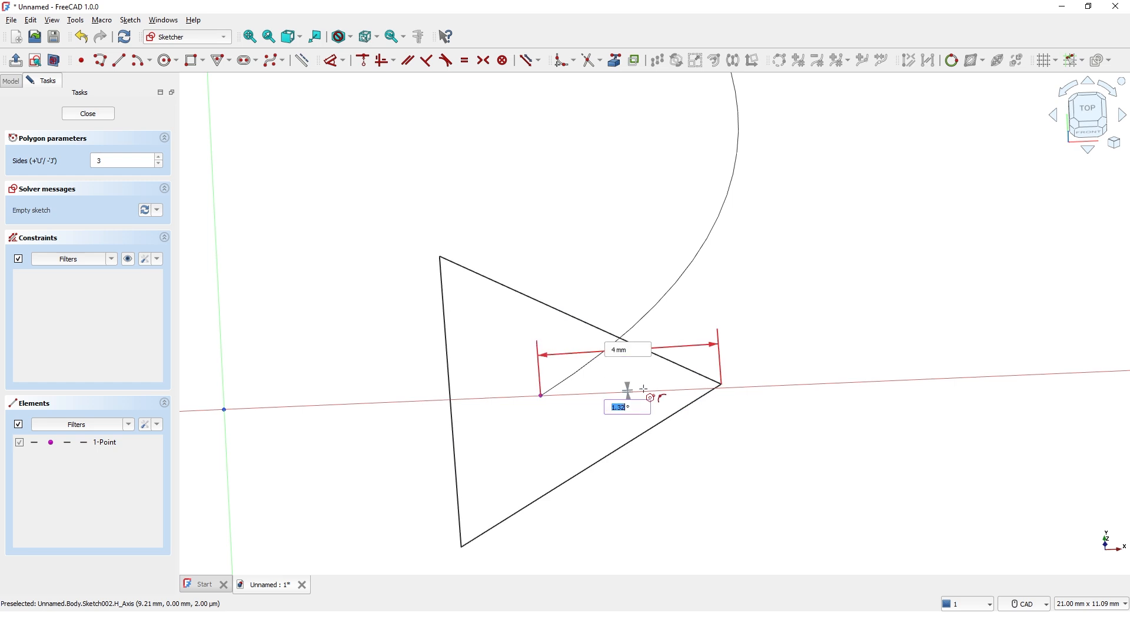
left_click(752, 387)
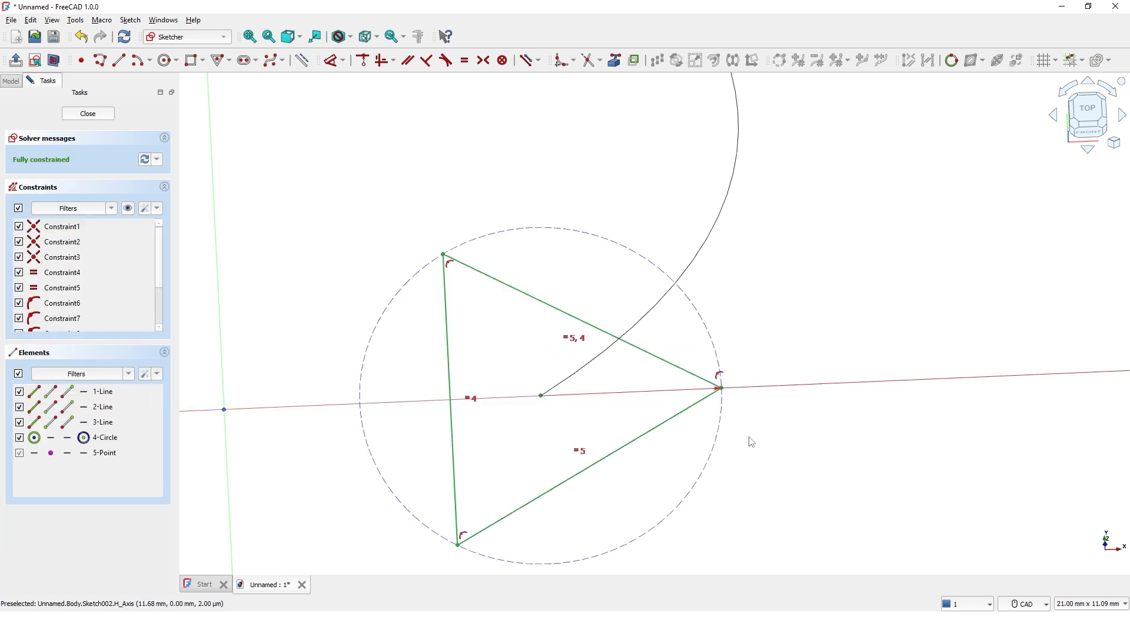
Set the radius of the triangle's construction circle to 2 mm, place its dimension label beside the circle, and close the sketch
scroll(748, 438, "down", 3)
scroll(752, 441, "down", 4)
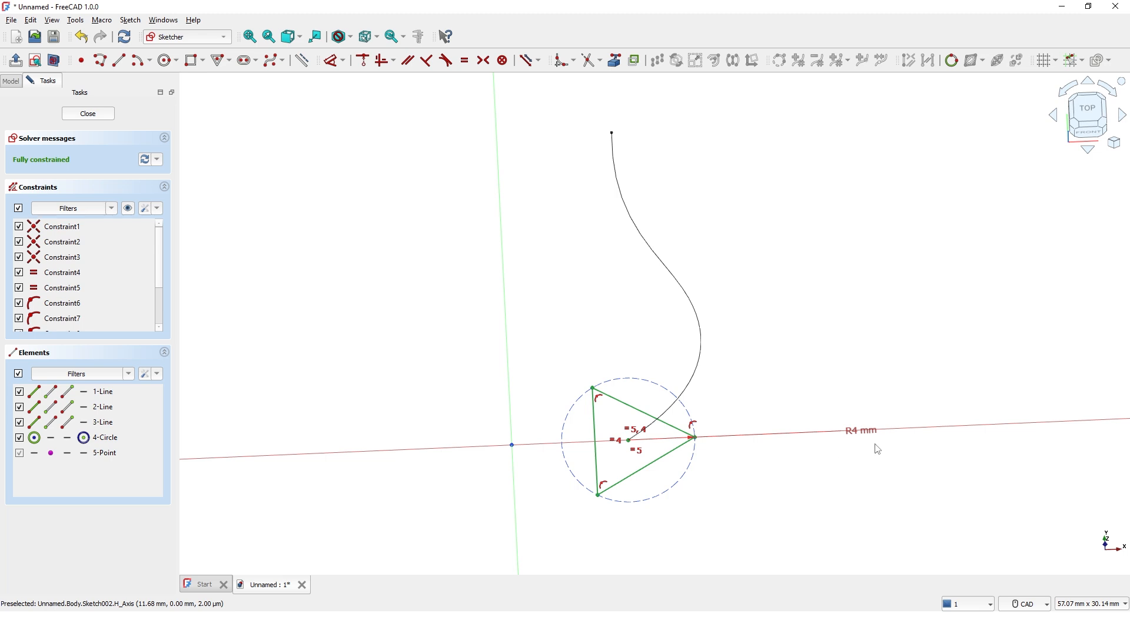
left_click_drag(872, 434, 736, 472)
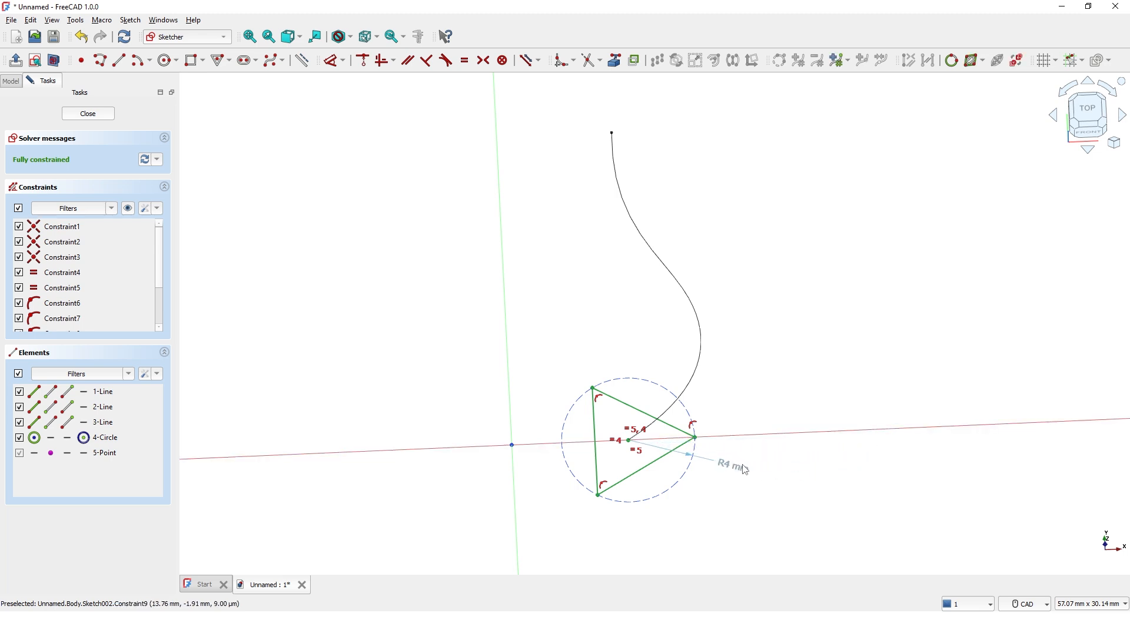
double_click(739, 469)
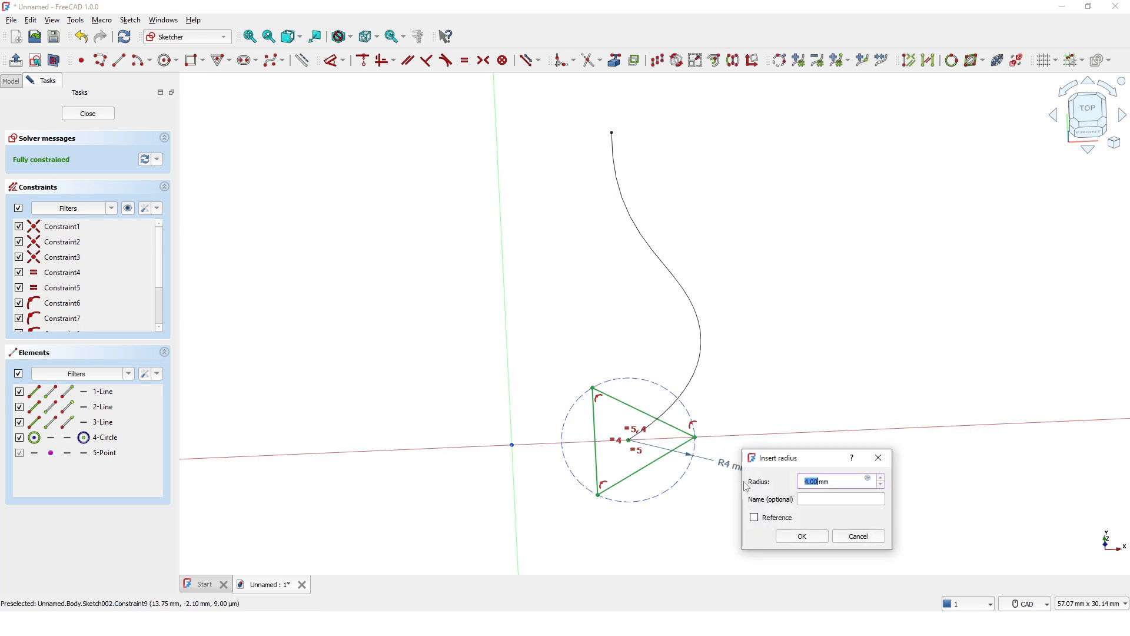
type("2")
key("Return")
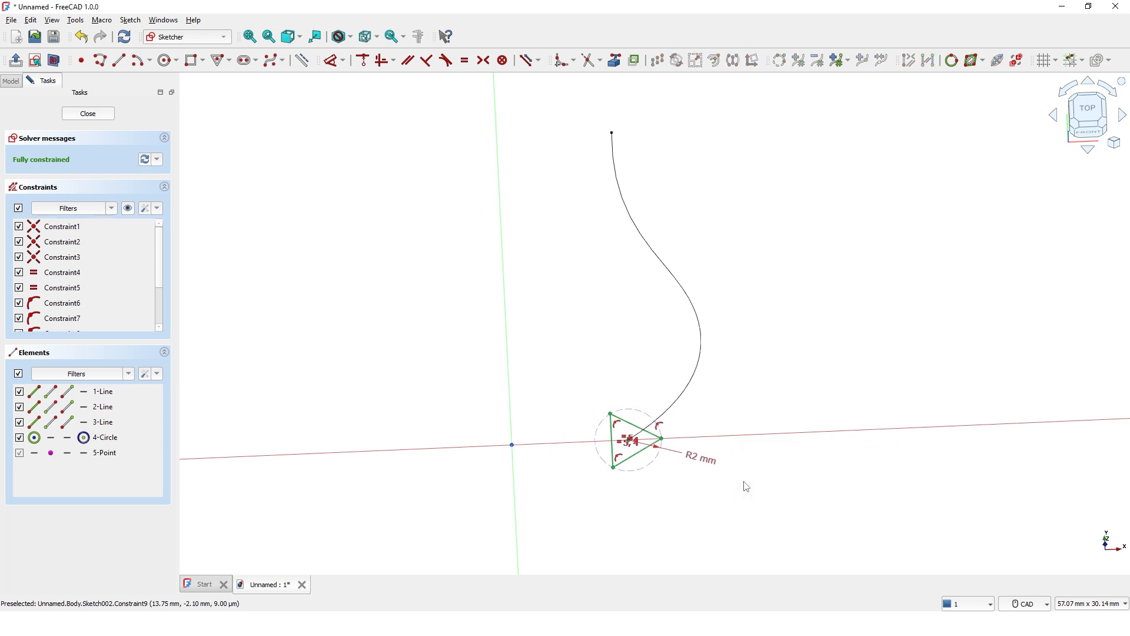
middle_click_drag(668, 518, 514, 497)
scroll(524, 472, "up", 1)
left_click(88, 113)
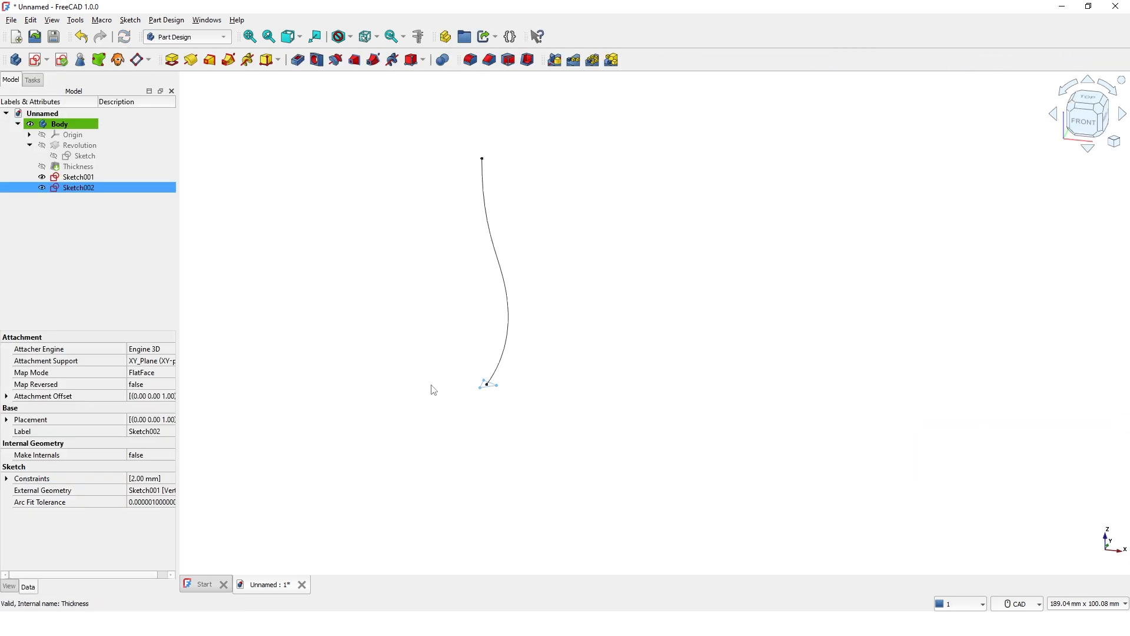
Sweep the triangle sketch along the B-spline sketch as an additive pipe, with standard orientation and constant transformation
left_click(489, 409)
scroll(491, 405, "up", 2)
mouse_move(492, 401)
middle_mouse_down()
mouse_move(484, 484)
mouse_move(462, 497)
middle_mouse_up()
scroll(484, 484, "up", 1)
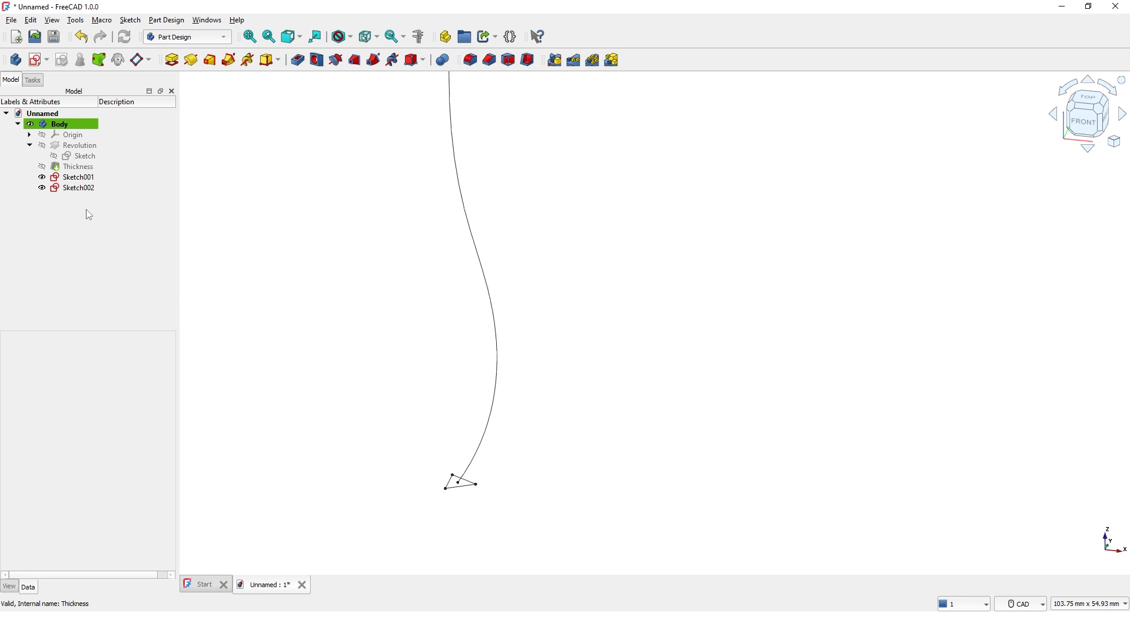
left_click(83, 190)
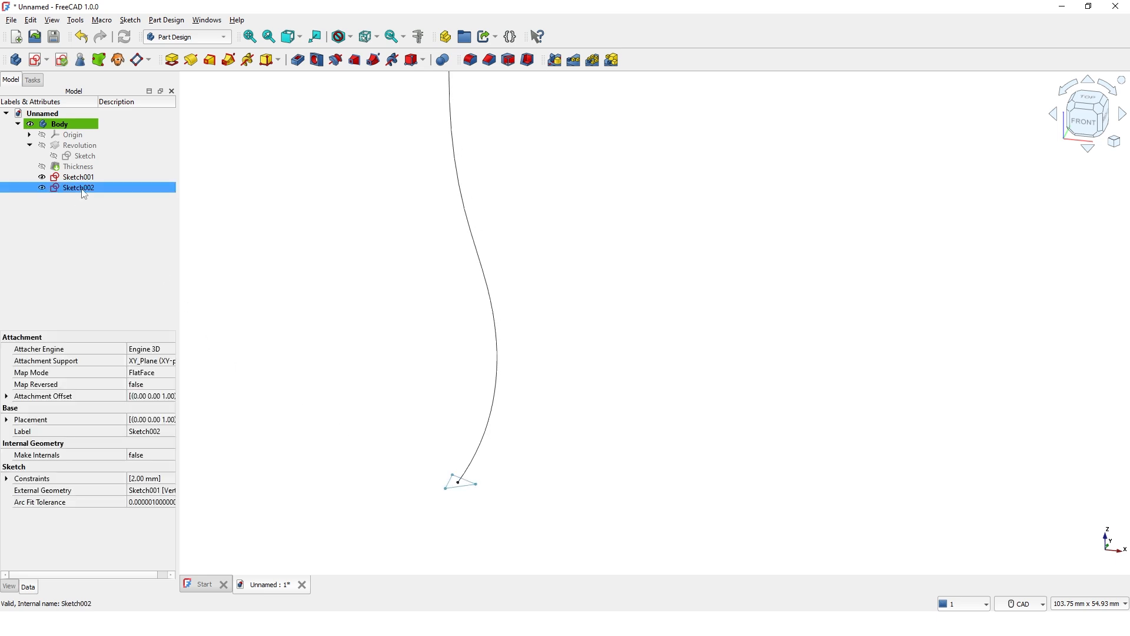
left_click(81, 177, "ctrl")
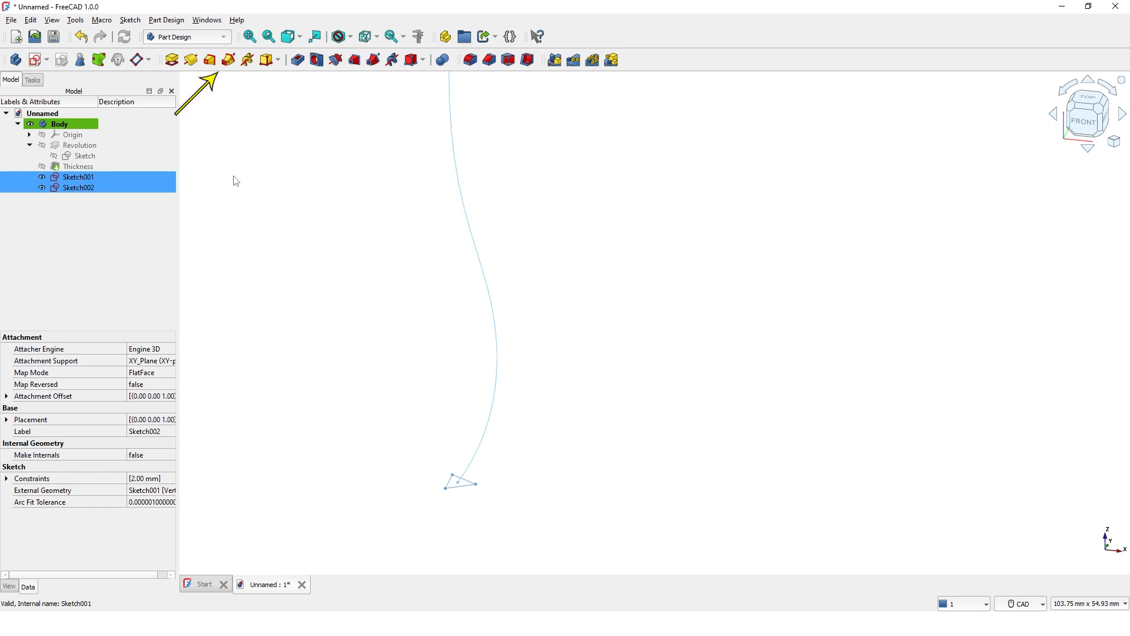
left_click(224, 62)
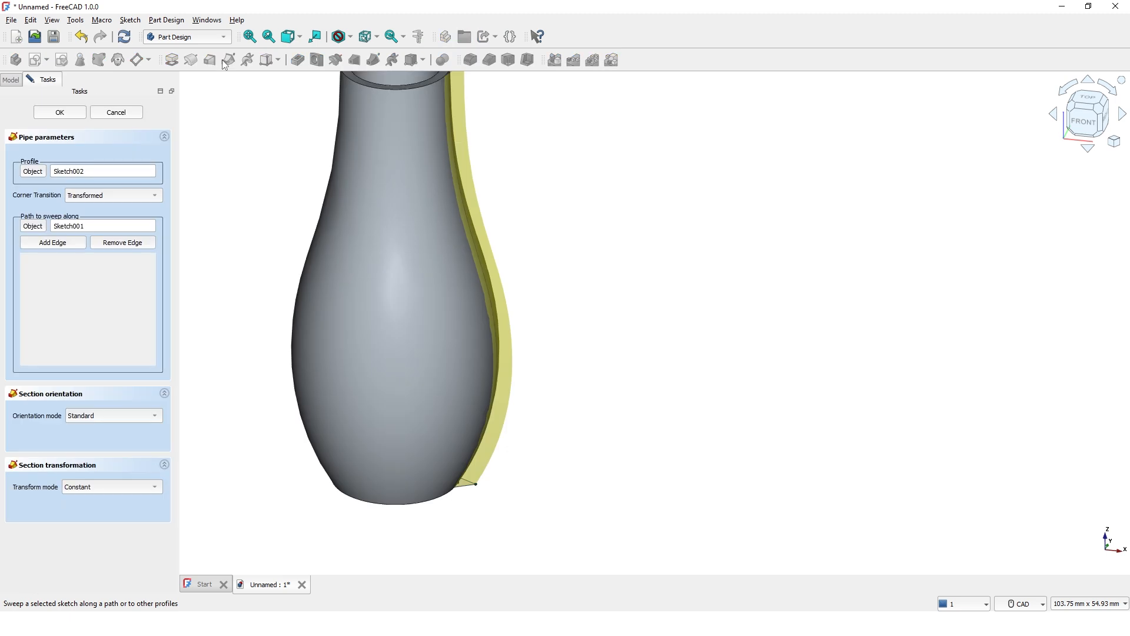
middle_click_drag(255, 184, 264, 241)
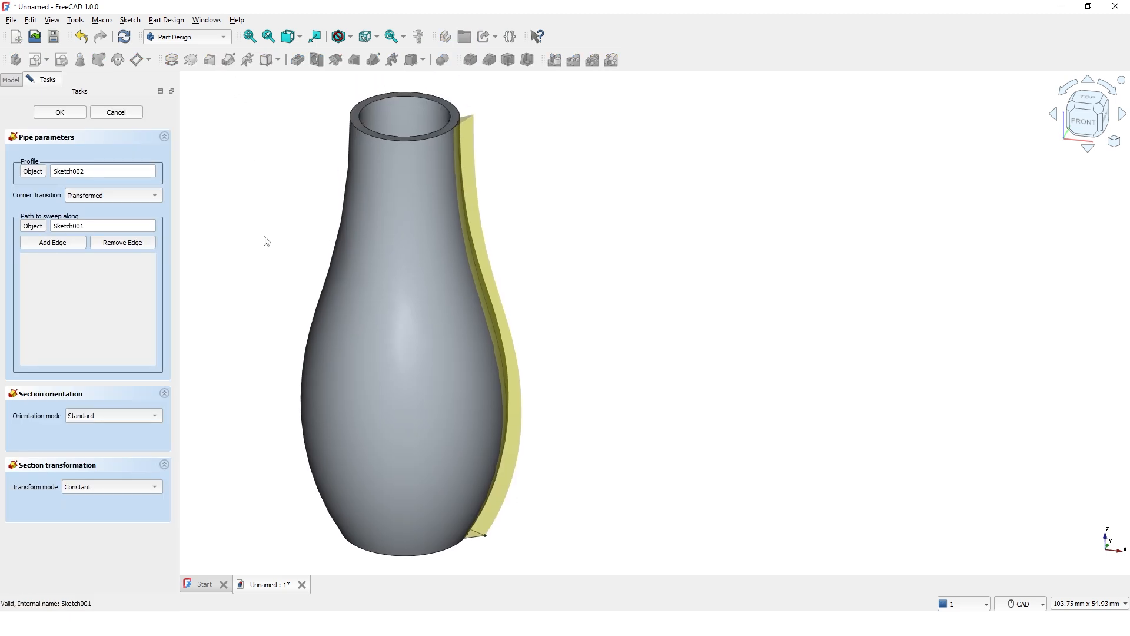
left_click(61, 113)
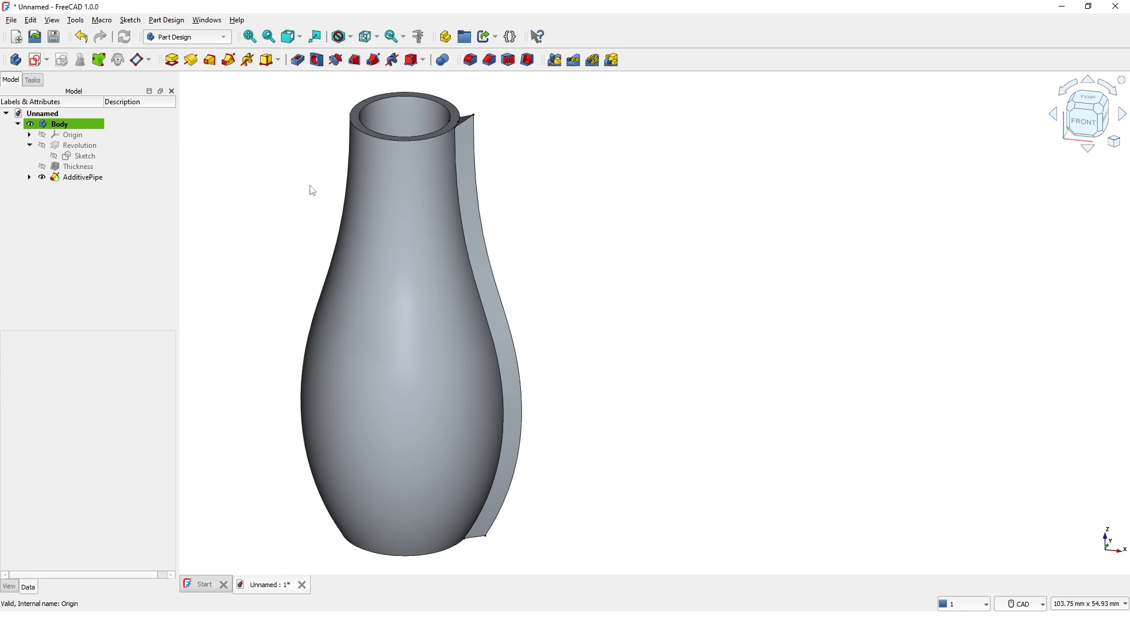
Inspect the swept triangular rib and the vase's outer wall from several sides
middle_click_drag(277, 220, 292, 221)
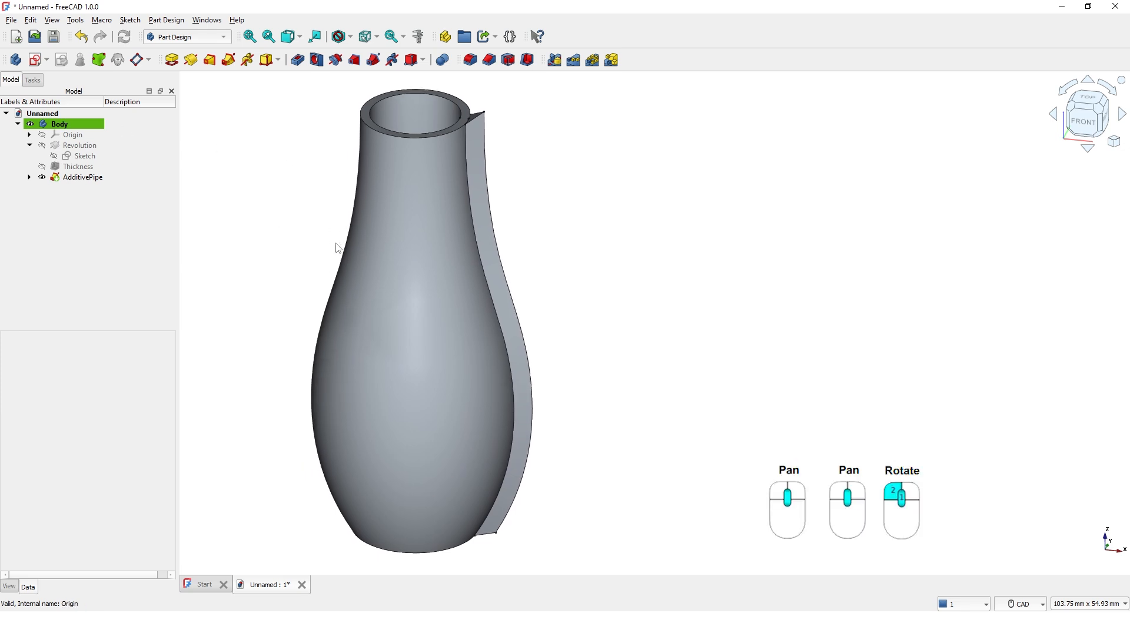
mouse_move(343, 252)
middle_mouse_down()
mouse_move(254, 257)
mouse_move(197, 217)
mouse_move(434, 218)
mouse_move(454, 242)
mouse_move(181, 275)
middle_mouse_up()
middle_click_drag(555, 338, 642, 291)
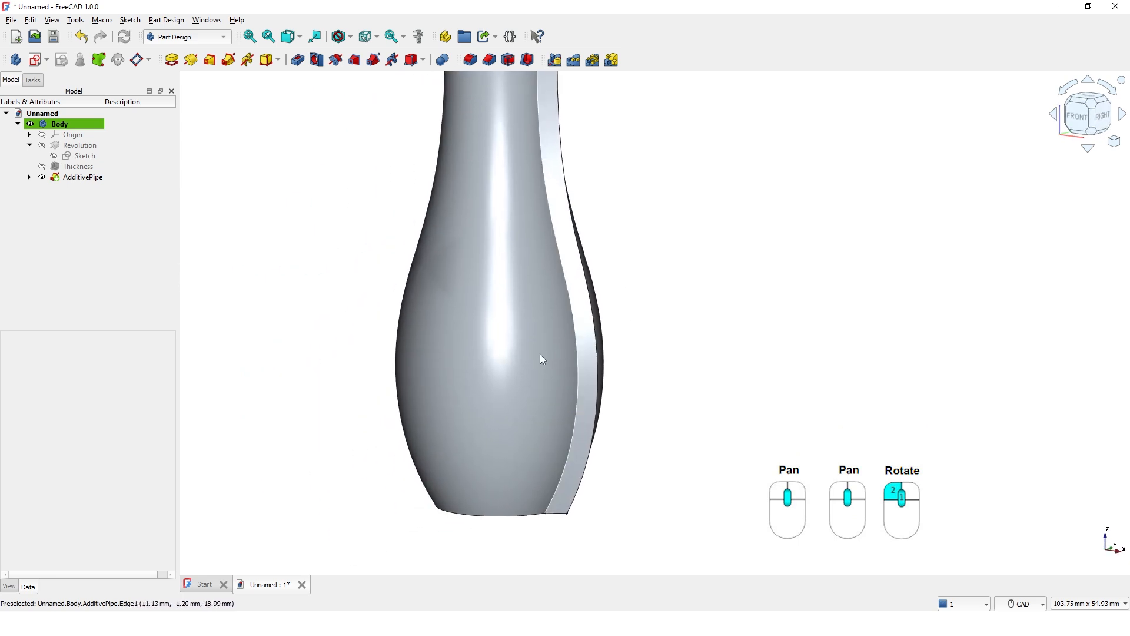
left_click(492, 352)
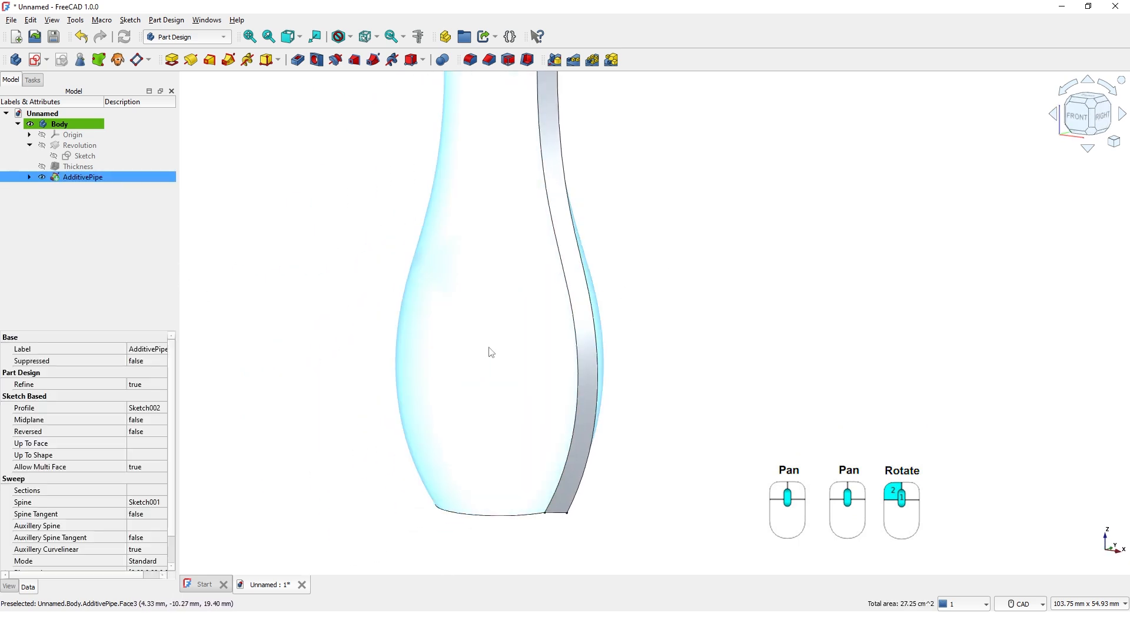
mouse_move(491, 352)
middle_mouse_down()
mouse_move(408, 344)
mouse_move(393, 366)
mouse_move(429, 384)
middle_mouse_up()
middle_click_drag(699, 250, 650, 301)
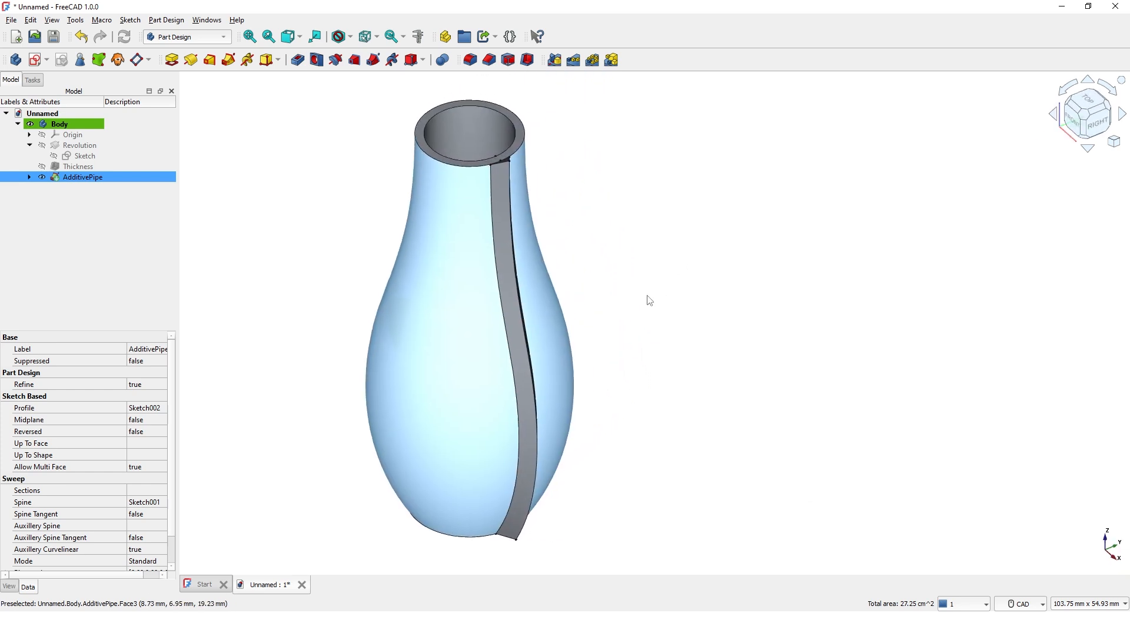
left_click(645, 287)
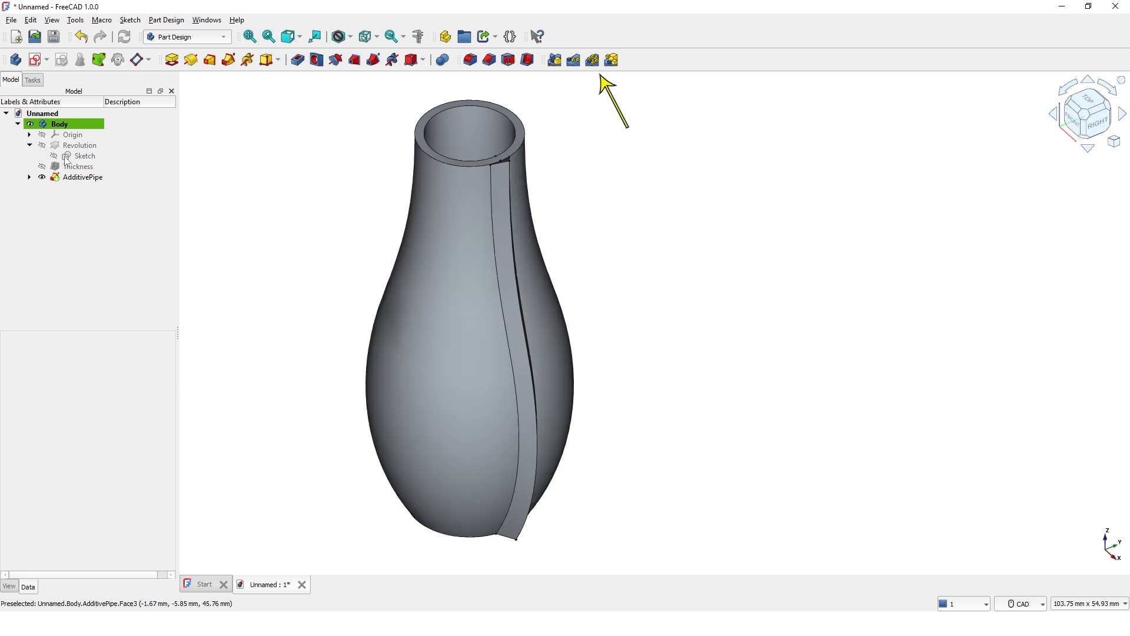
Create a polar pattern of the swept rib with 12 occurrences over 360° around the normal sketch axis
left_click(86, 177)
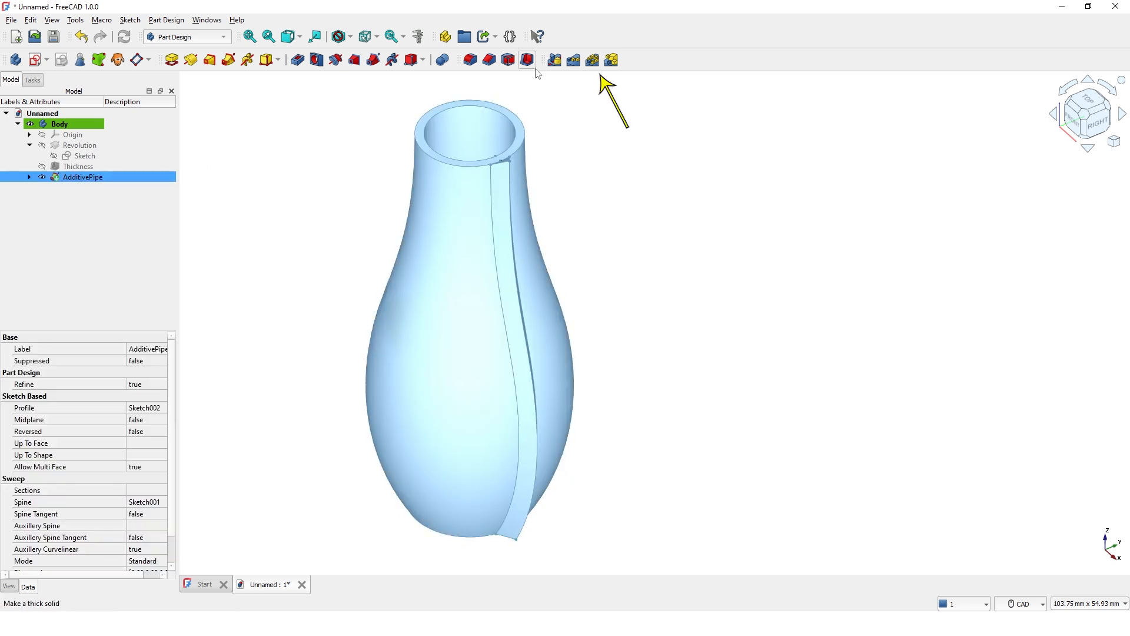
left_click(591, 59)
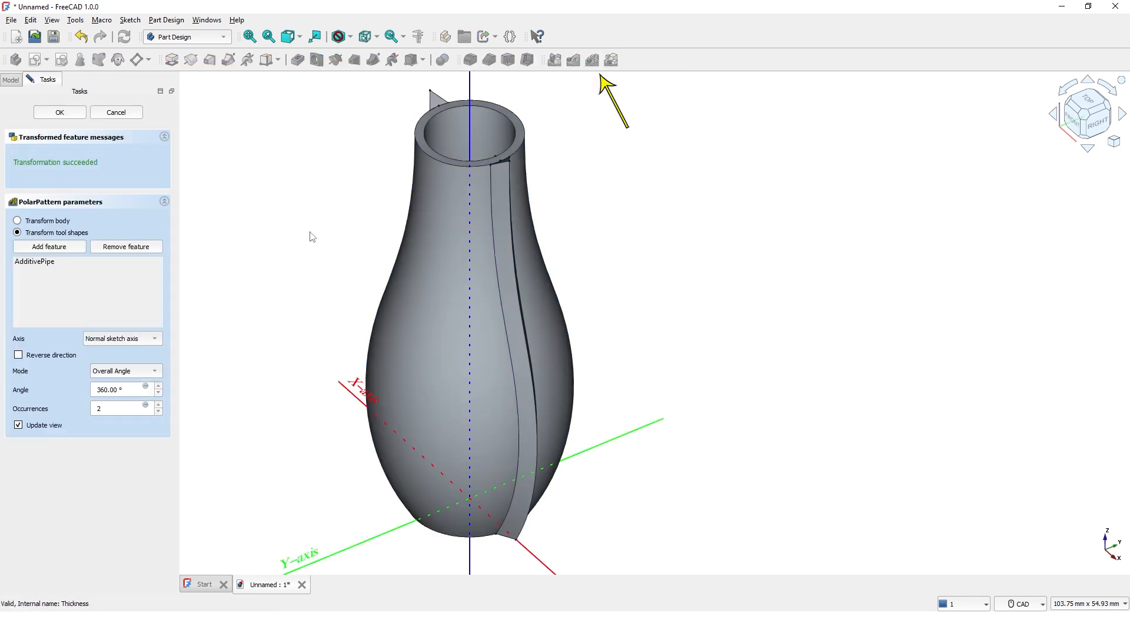
double_click(98, 410)
type("1")
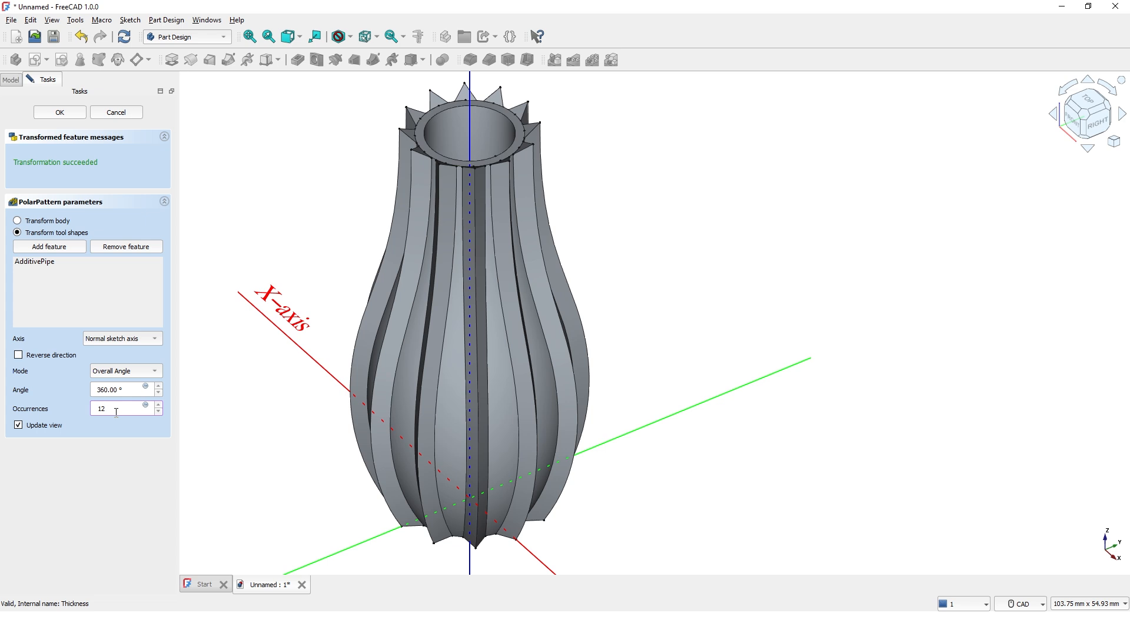
left_click(60, 113)
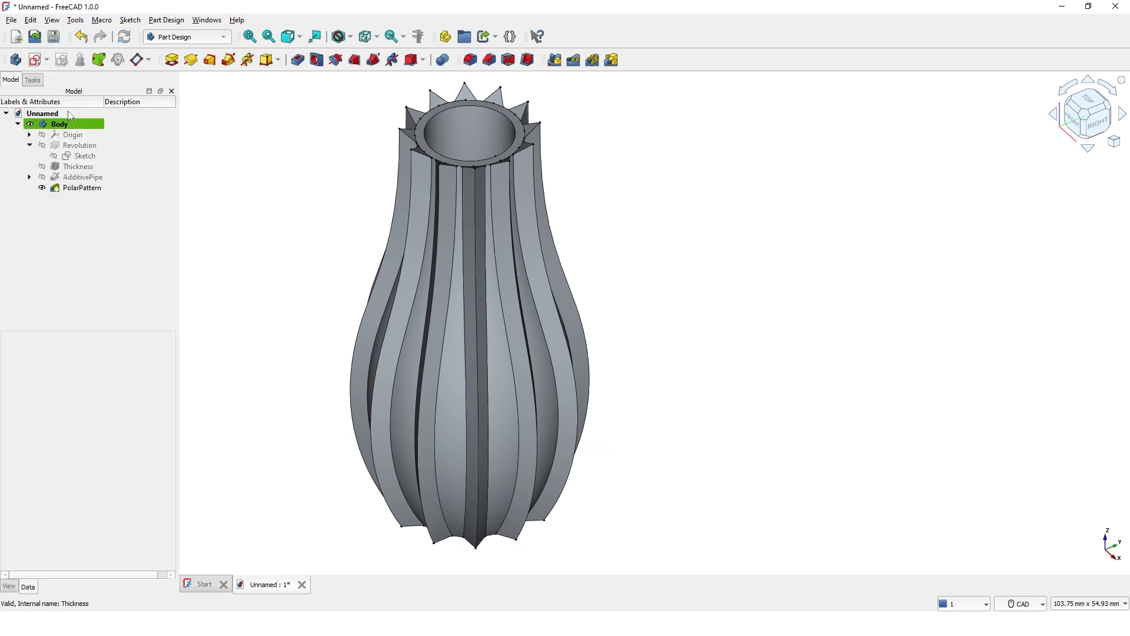
scroll(337, 342, "up", 1)
scroll(337, 342, "down", 2)
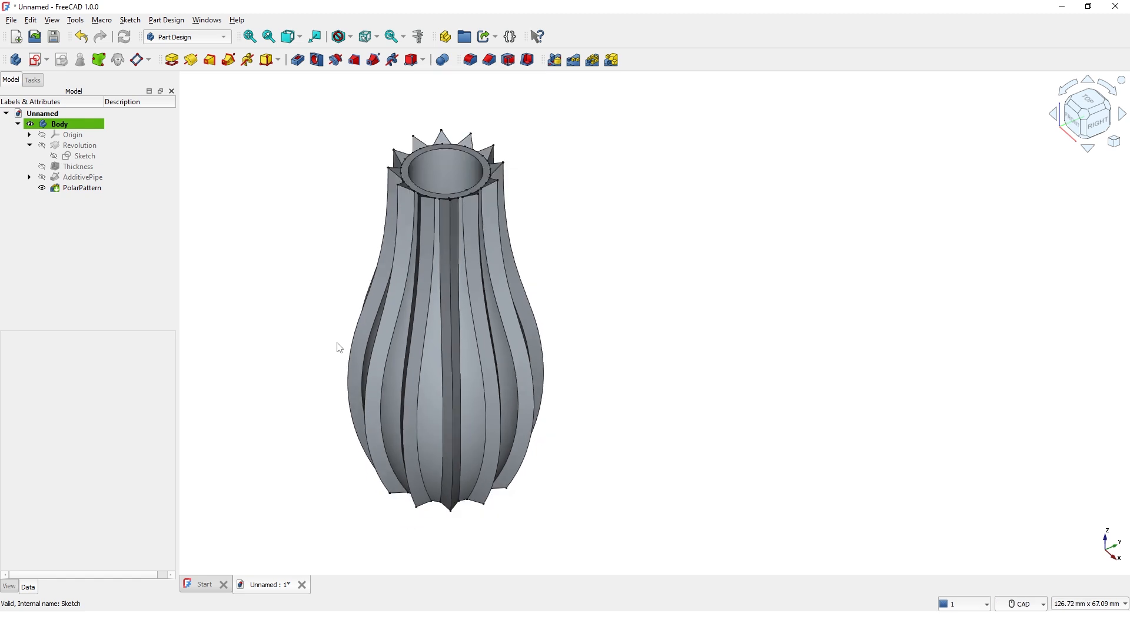
middle_click_drag(338, 343, 345, 359)
middle_click_drag(440, 347, 437, 431)
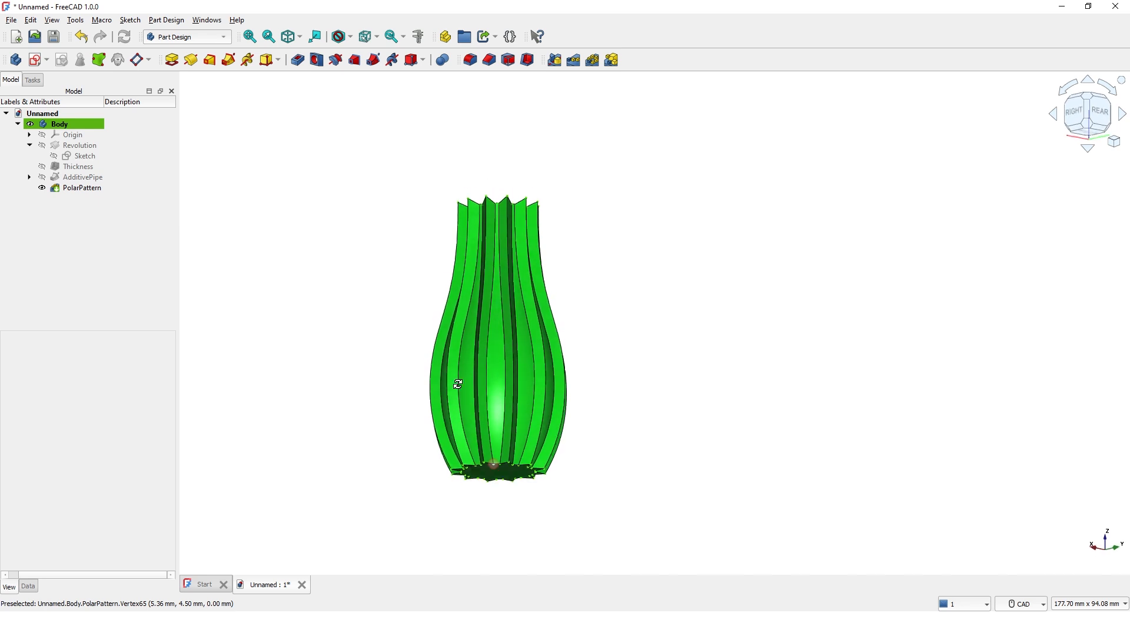